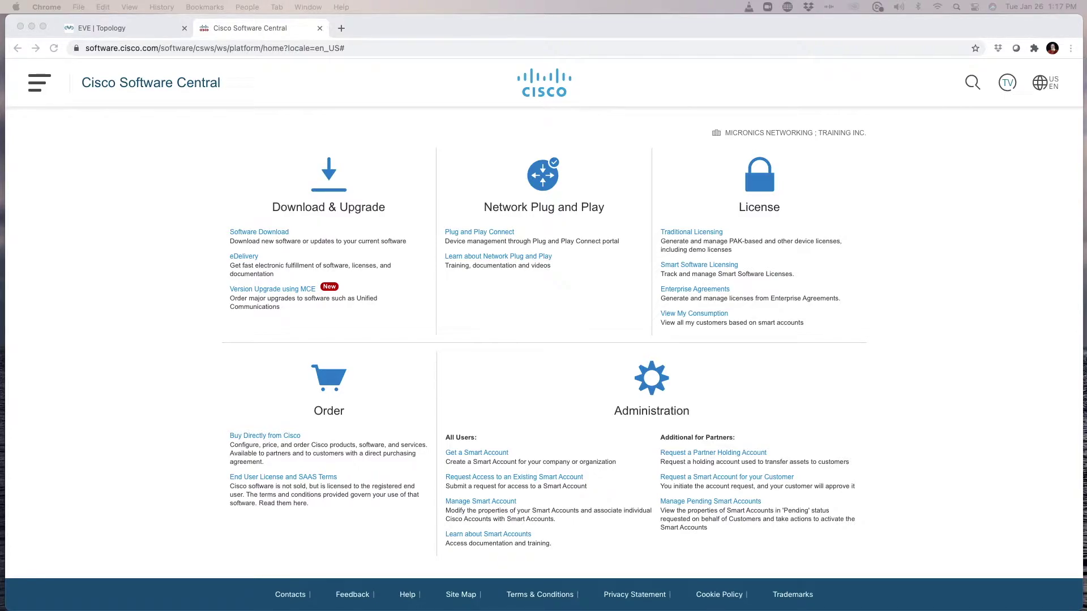
# From Manage Smart Account, view the Virtual Accounts list and start a new virtual account.
pyautogui.click(477, 504)
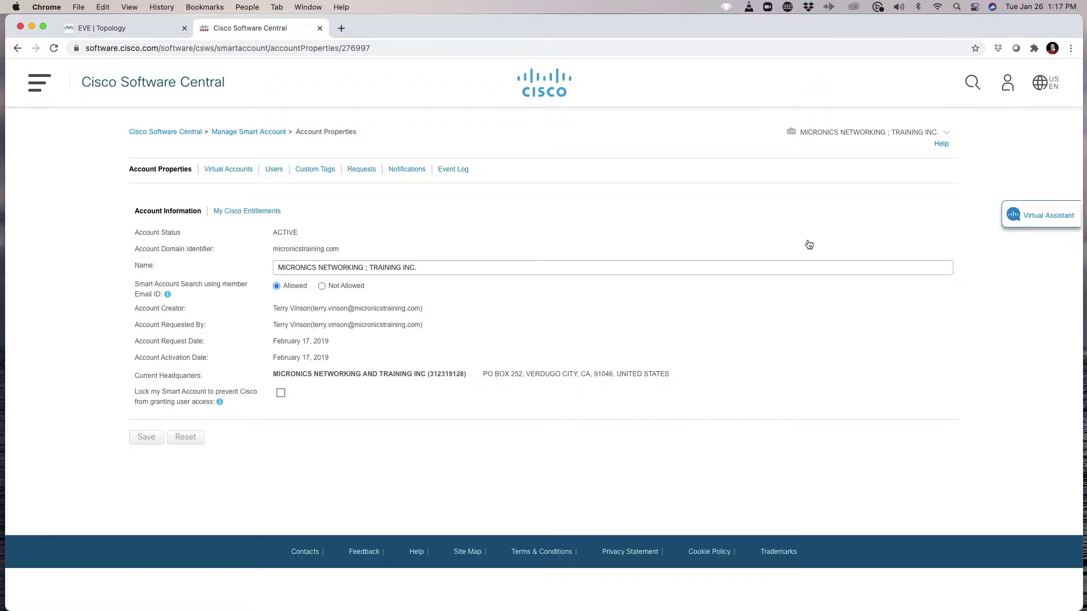
pyautogui.click(225, 172)
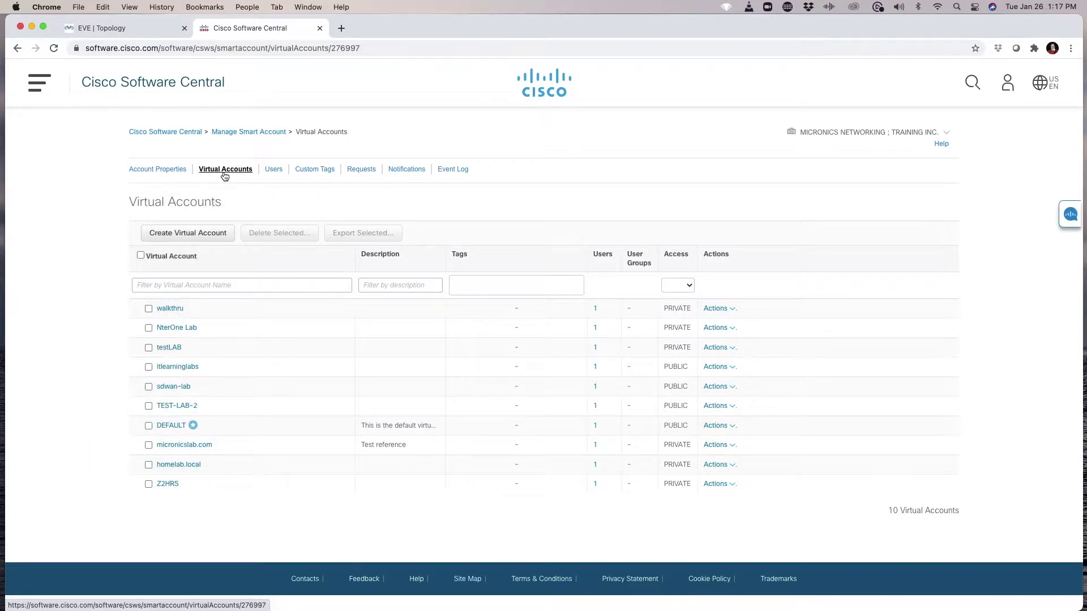
pyautogui.click(169, 236)
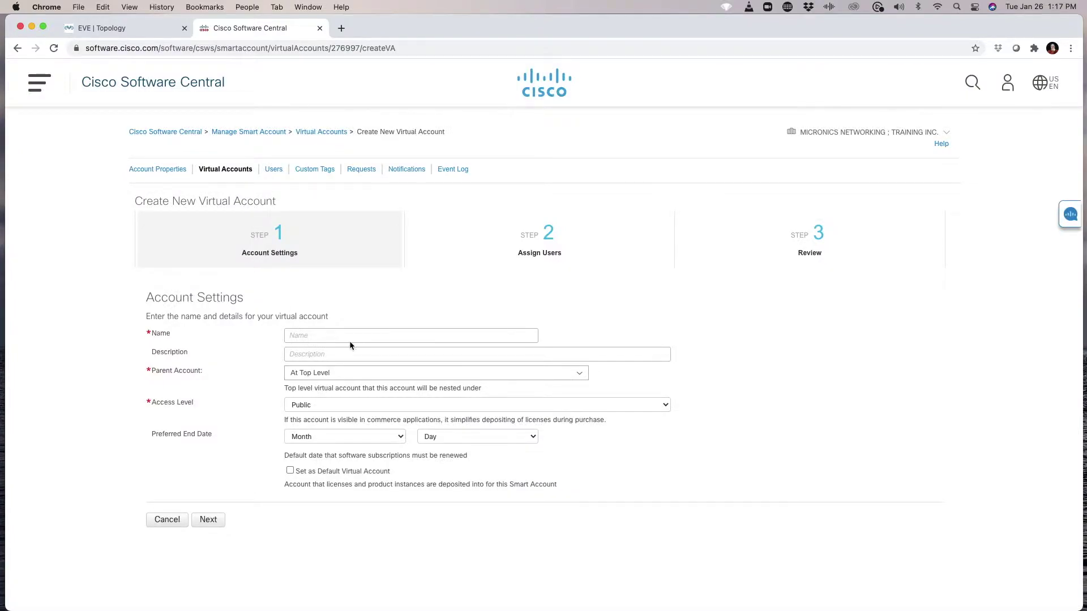
# Create virtual account SDWAN-TEST-LAB at top level with Private access.
pyautogui.click(322, 341)
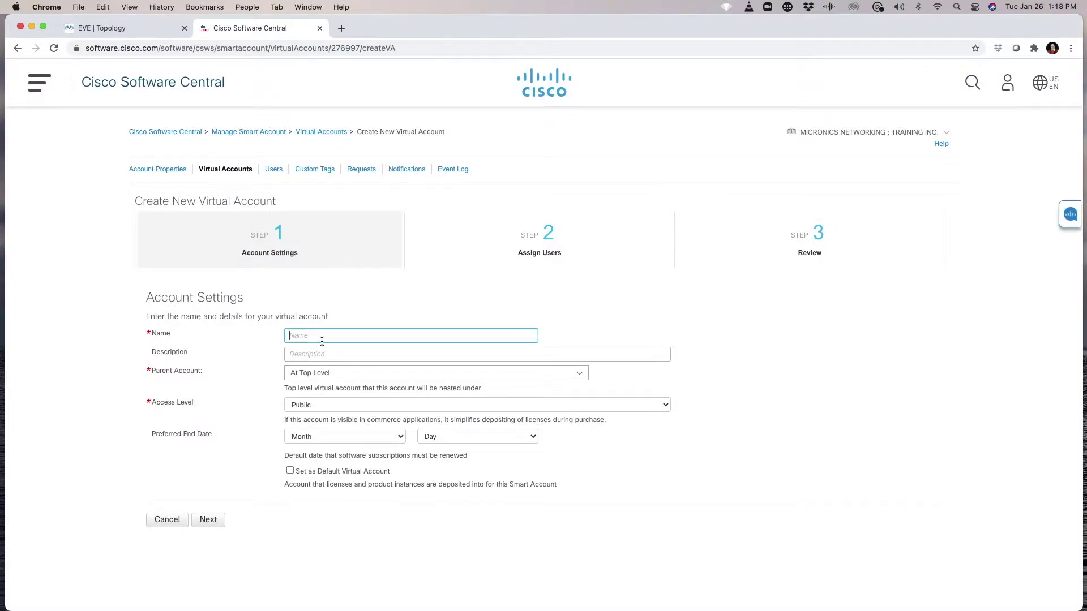
pyautogui.write('SDWAN-TEST-LAB')
pyautogui.click(388, 374)
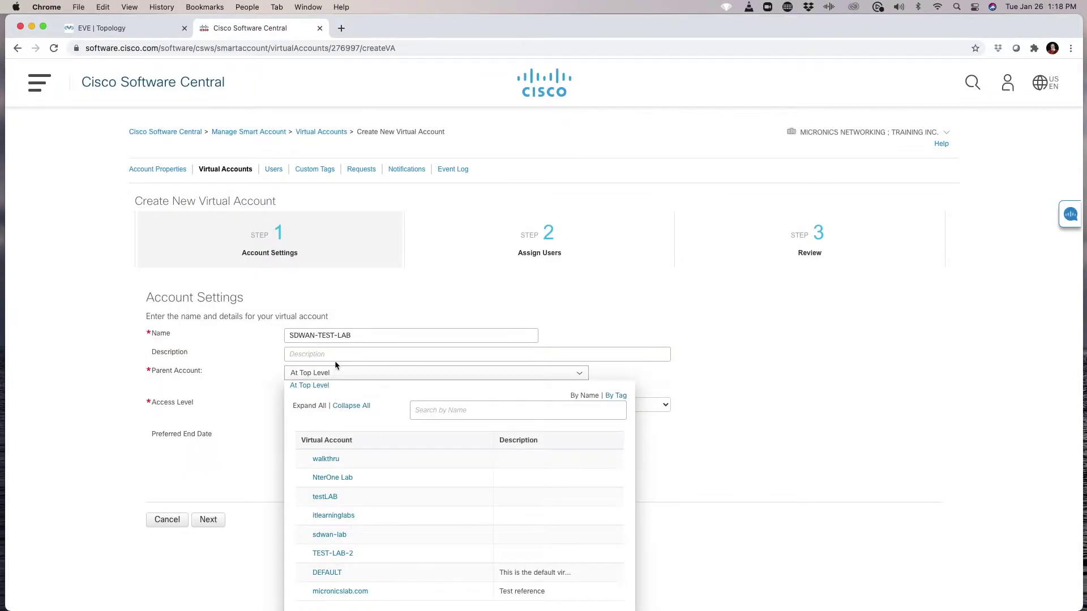
pyautogui.click(324, 385)
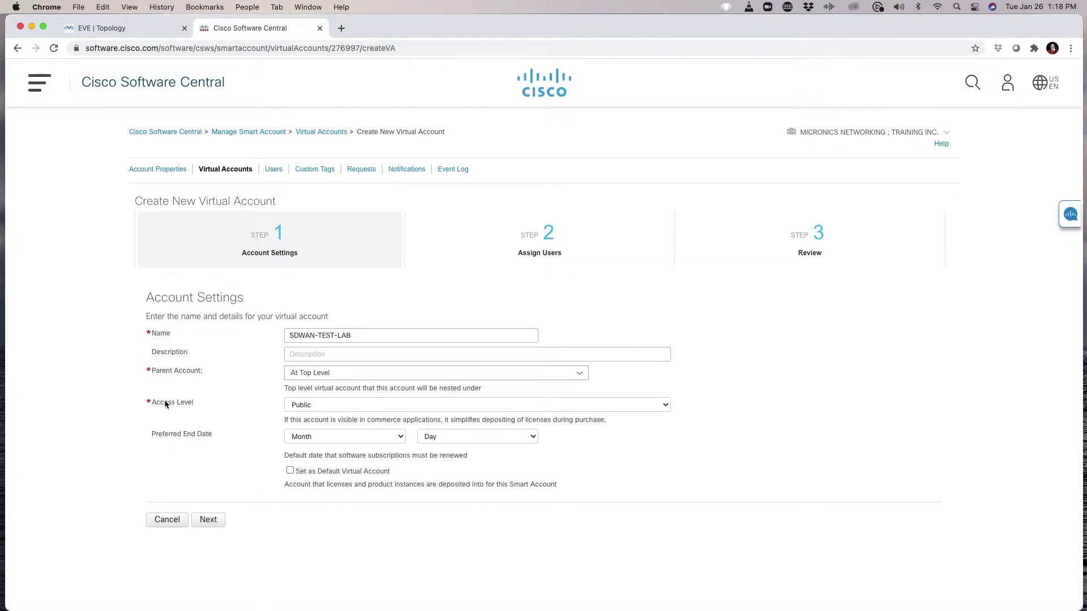
pyautogui.click(392, 404)
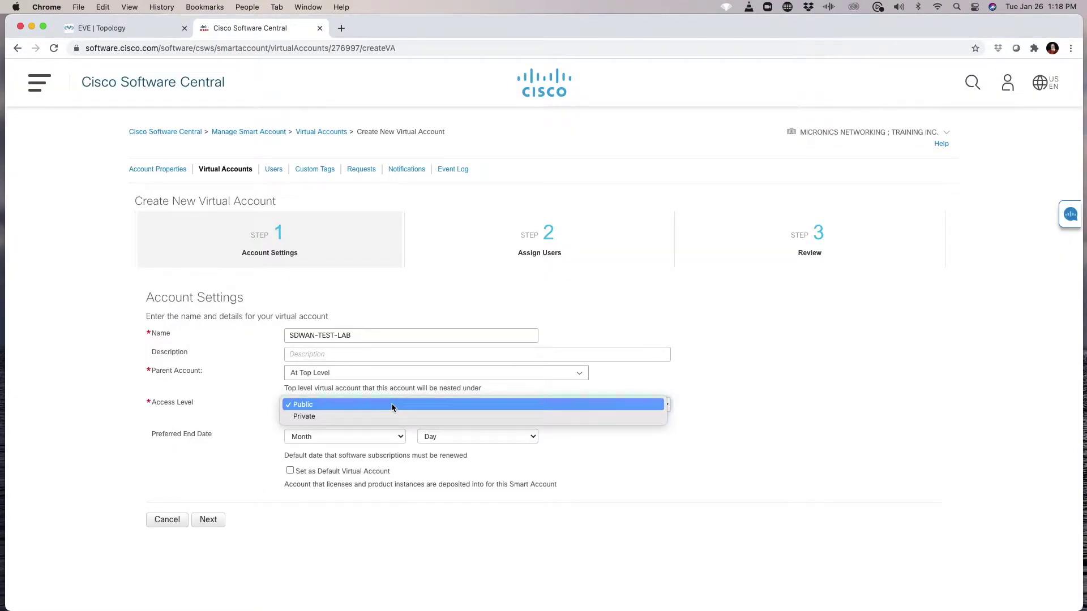
pyautogui.click(334, 416)
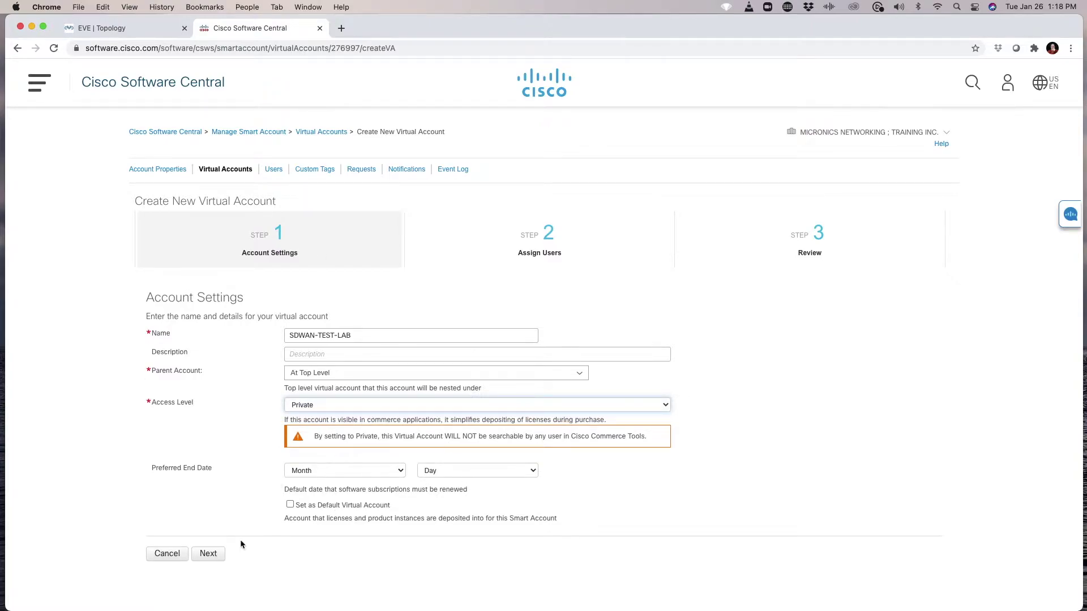
pyautogui.click(213, 556)
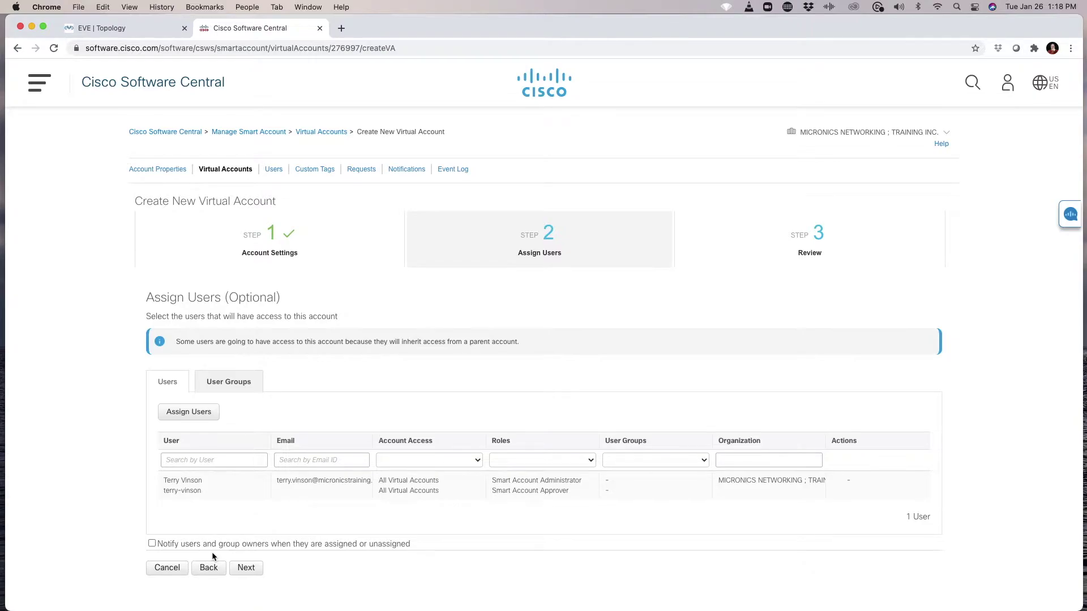
pyautogui.click(243, 568)
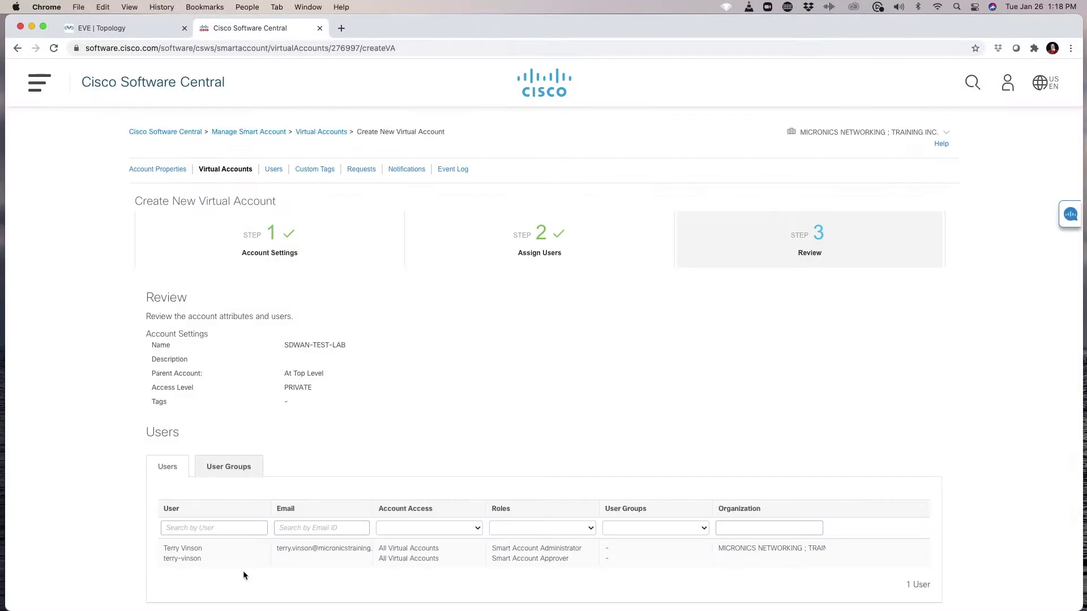
pyautogui.scroll(-3, 512, 512)
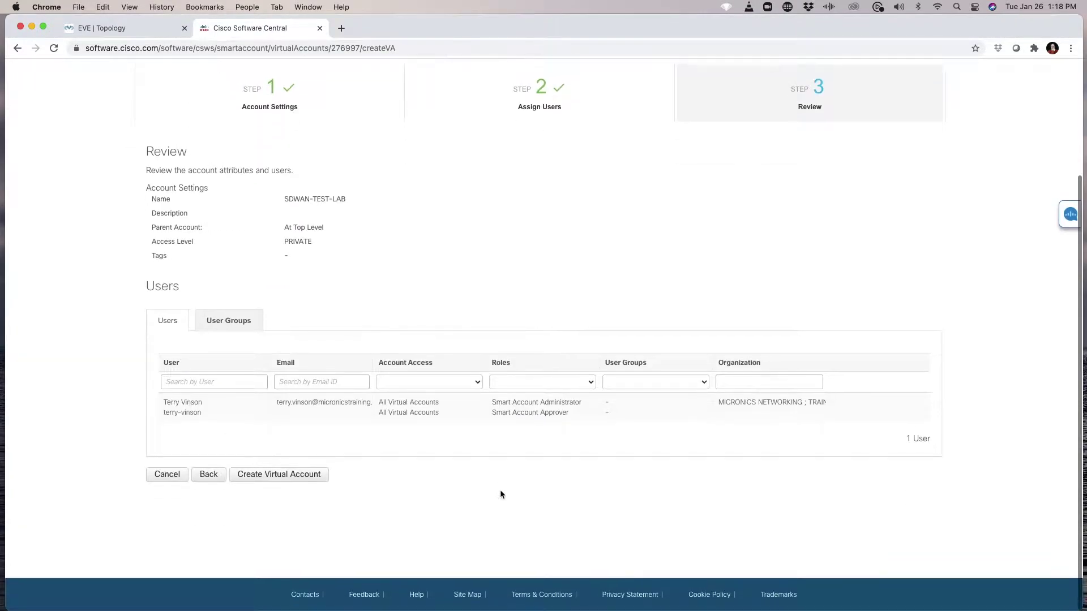
pyautogui.click(263, 475)
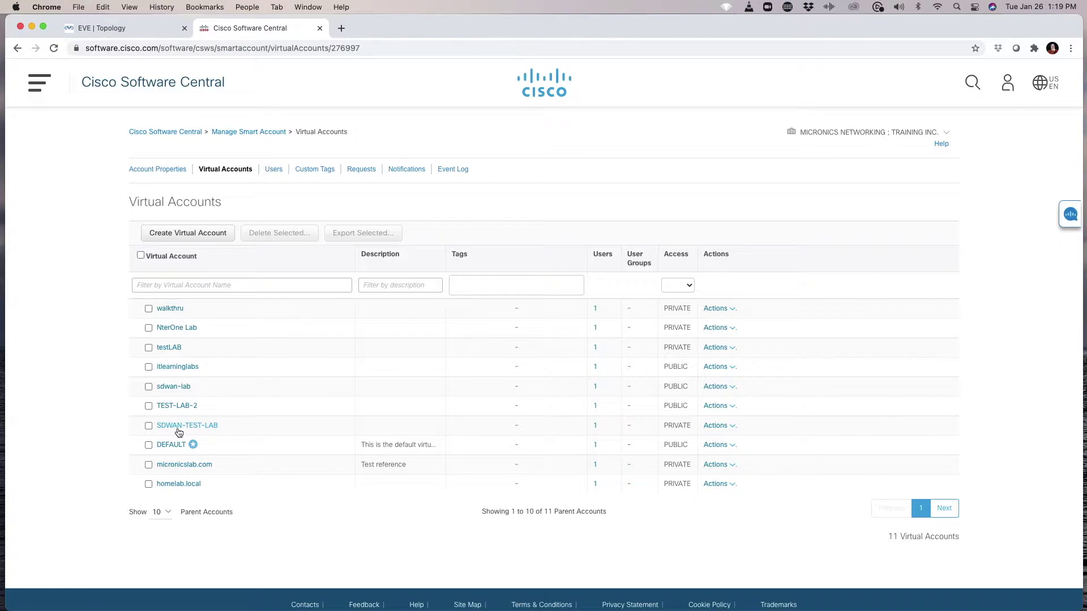
# Open Plug and Play Connect for the SDWAN-TEST-LAB virtual account and view its Controller Profiles.
pyautogui.click(171, 135)
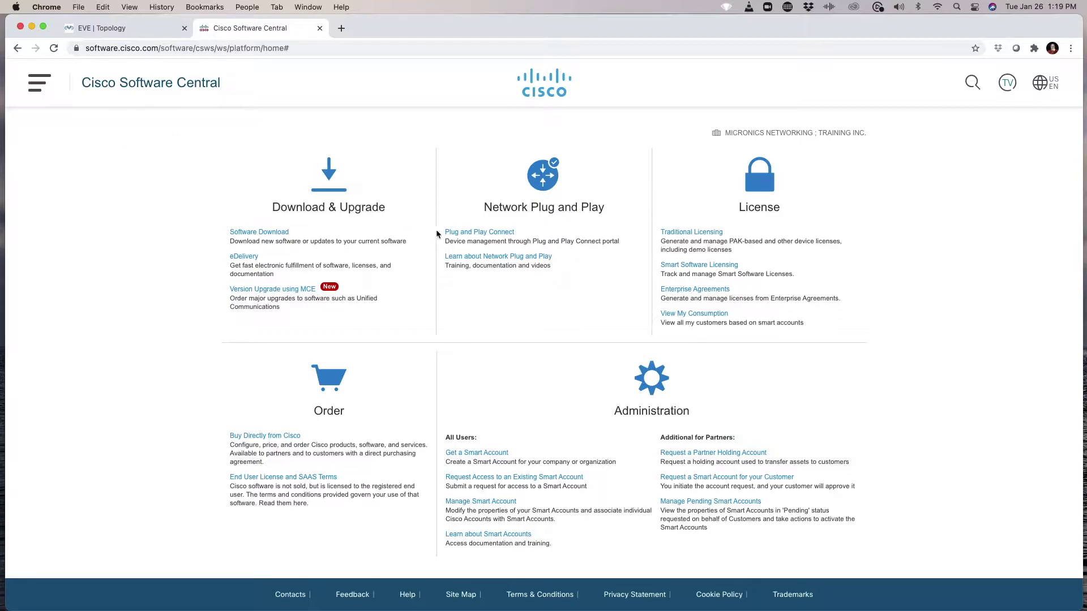
pyautogui.click(452, 233)
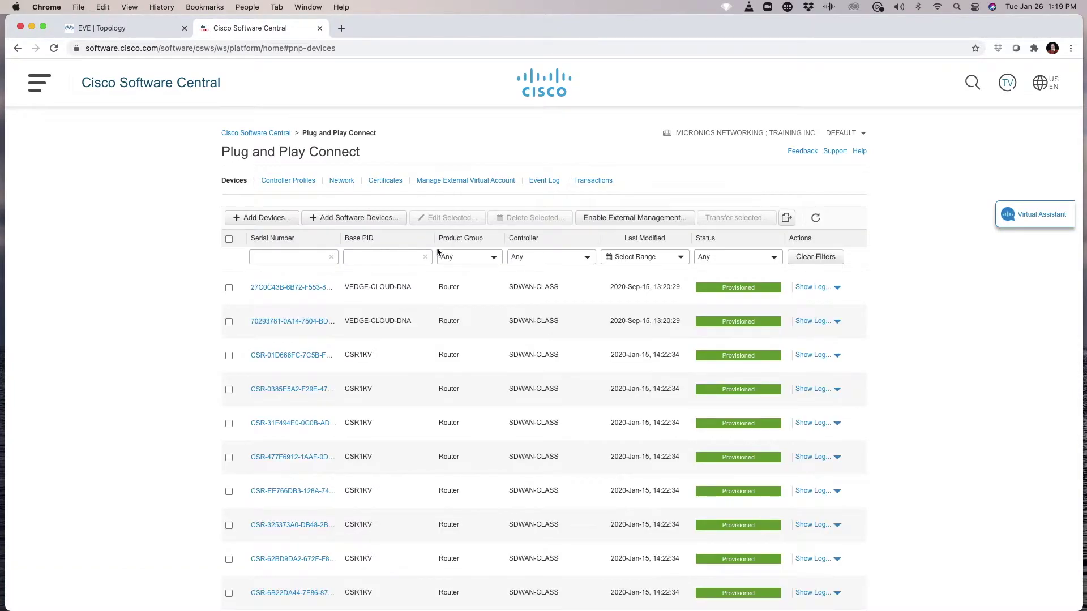
pyautogui.click(862, 134)
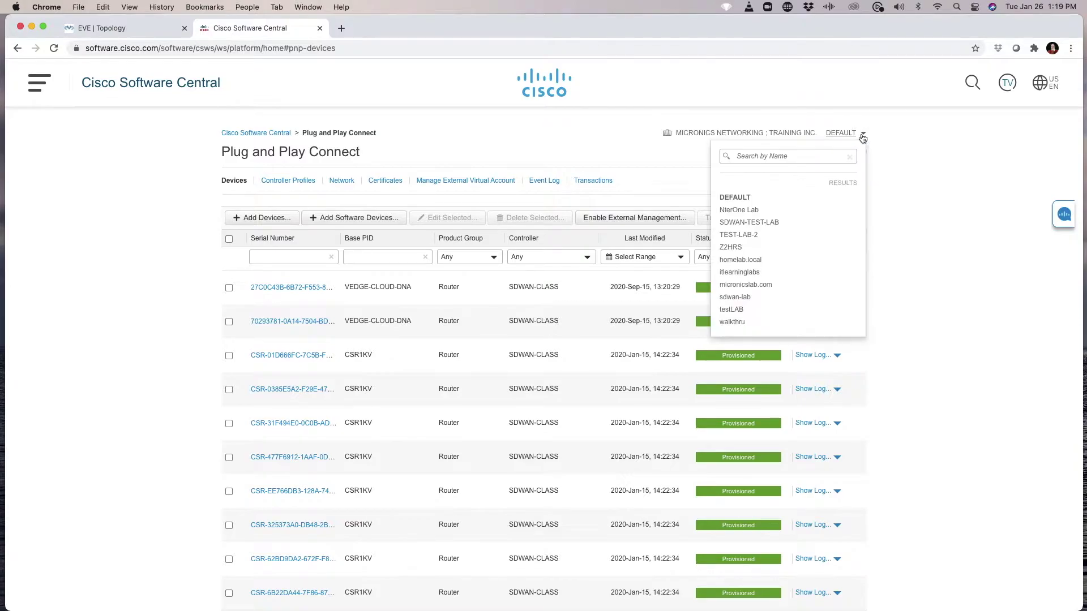
pyautogui.click(778, 224)
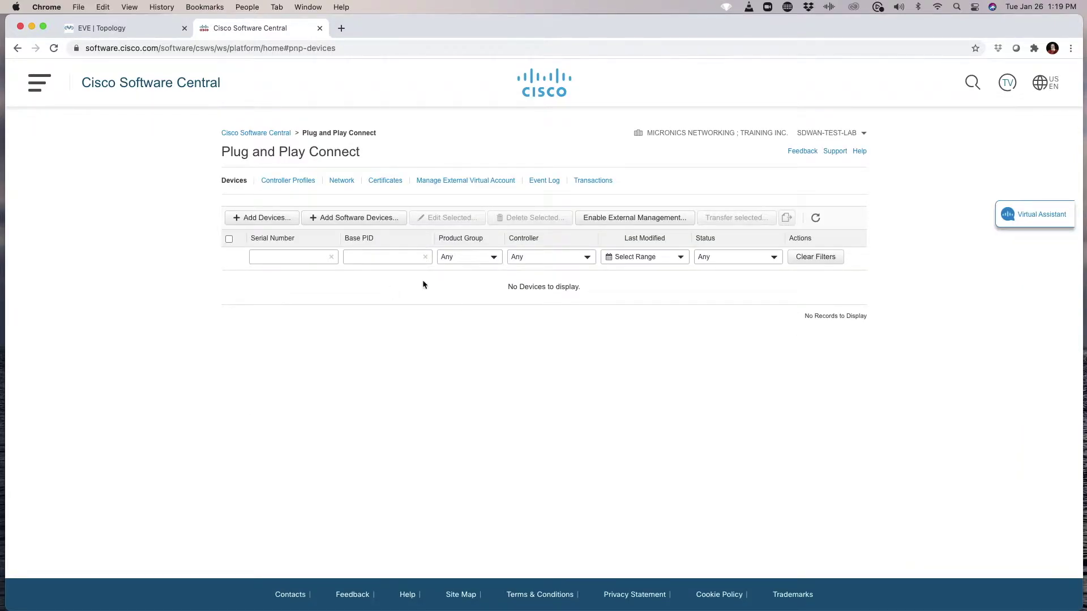
pyautogui.click(287, 185)
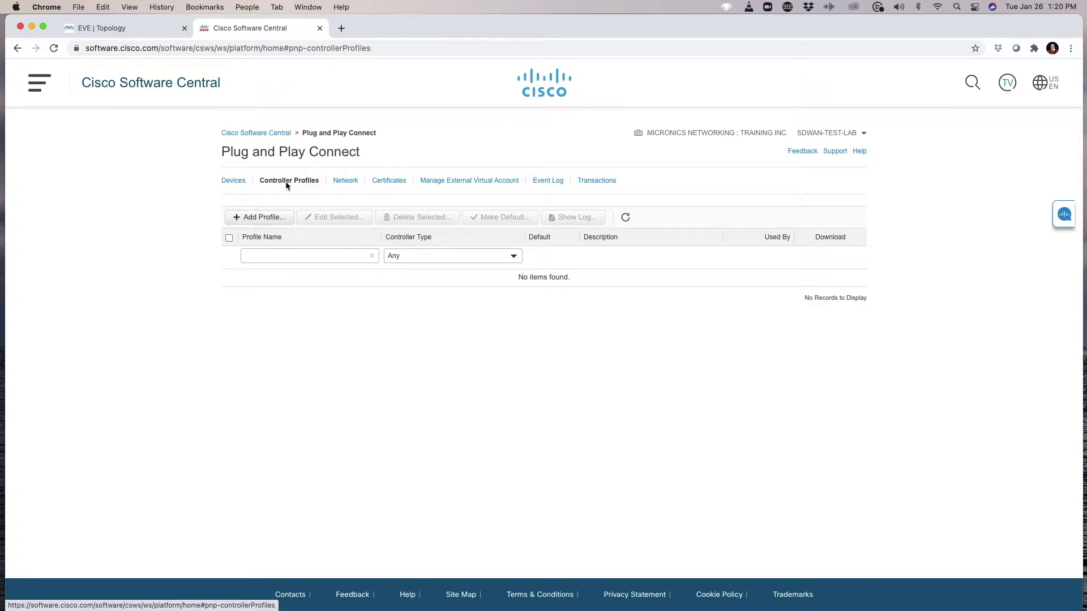
# Add a new controller profile with controller type VBOND.
pyautogui.click(263, 219)
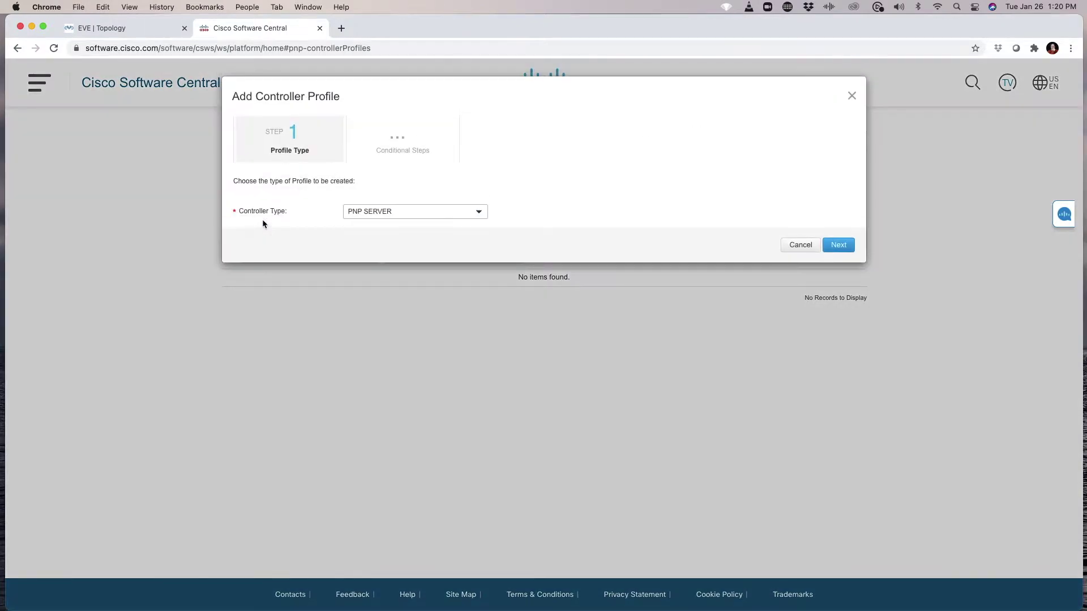
pyautogui.click(419, 212)
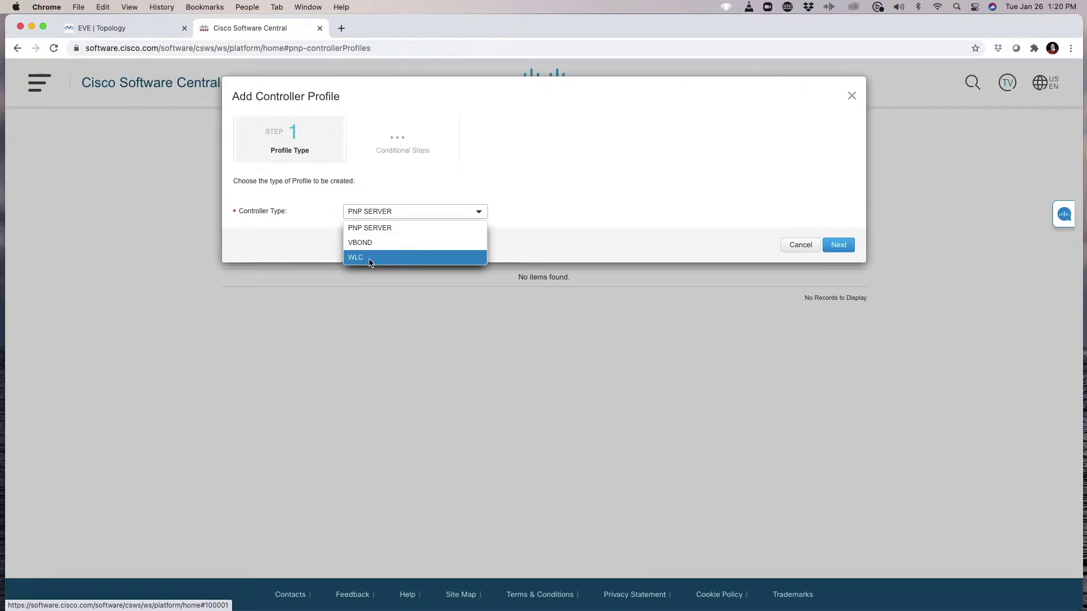
pyautogui.click(351, 244)
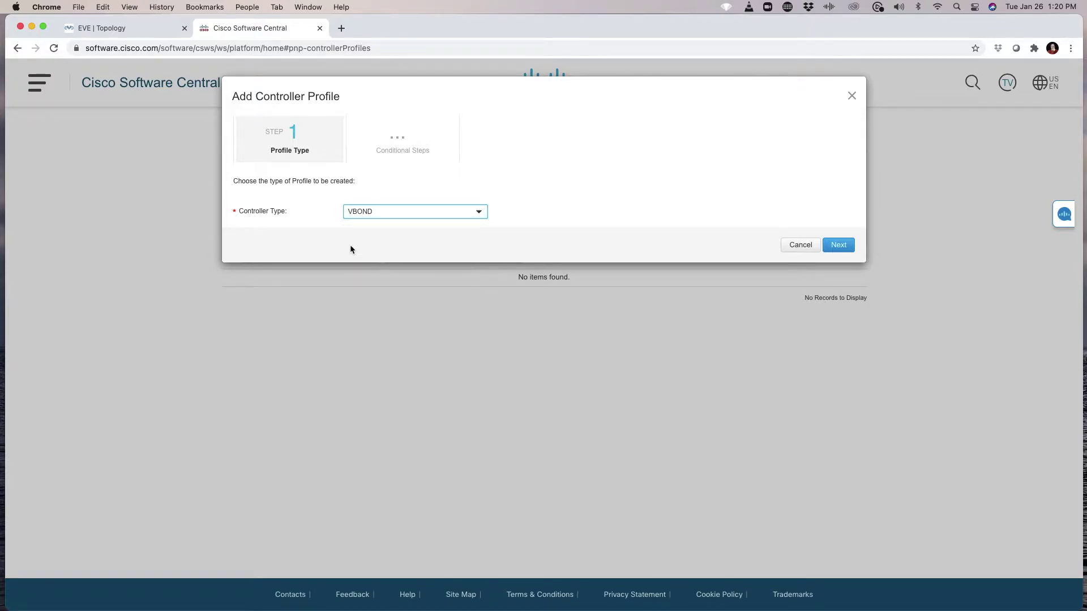
pyautogui.click(839, 244)
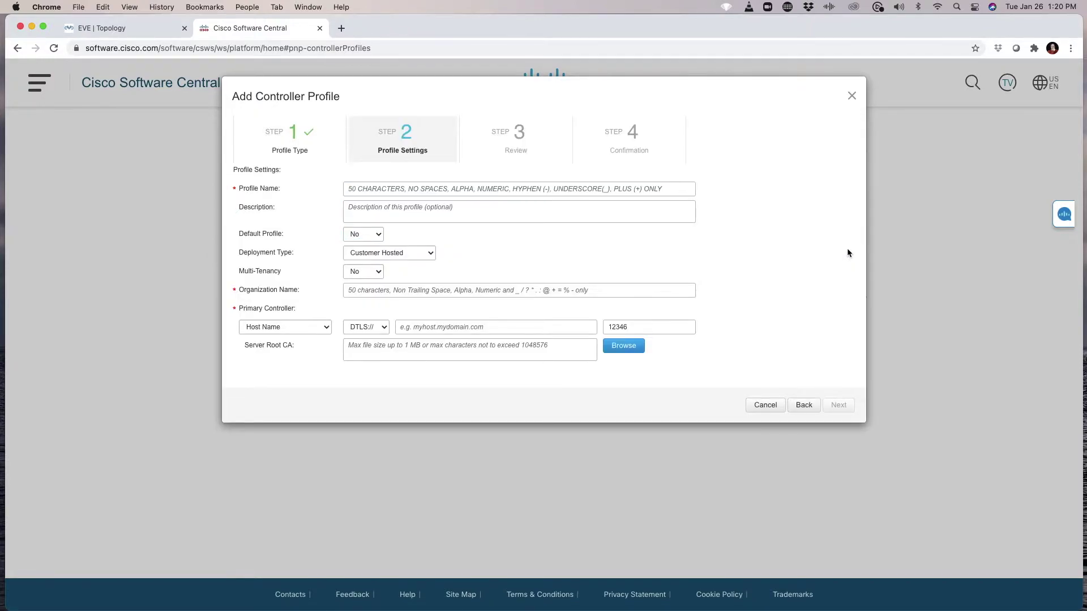
# Name the profile SDWAN-TEST-LAB, make it the default profile, and keep Customer Hosted deployment.
pyautogui.click(420, 190)
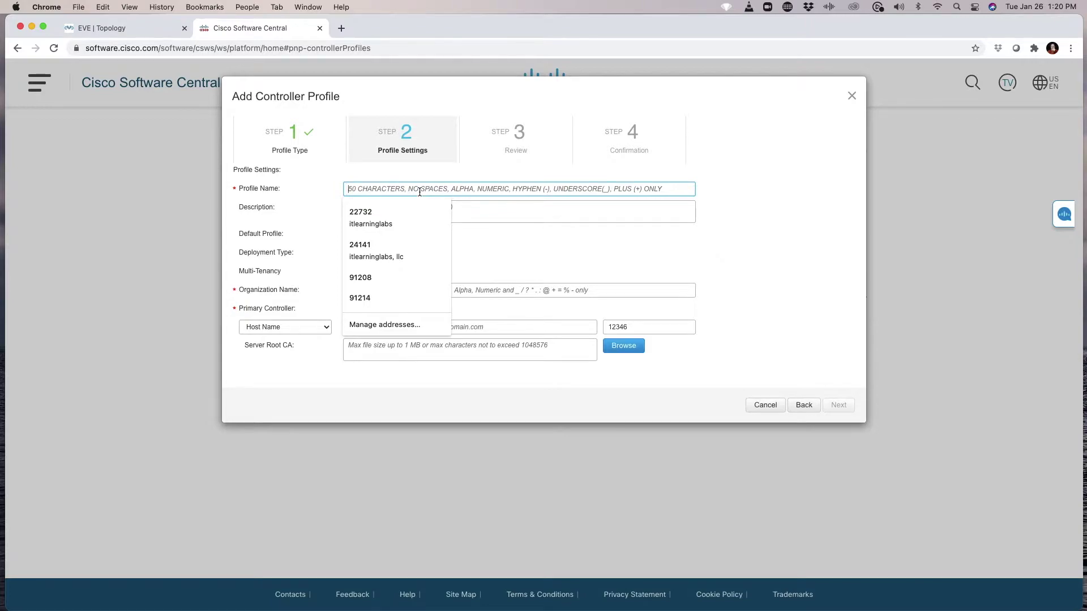
pyautogui.write('SD')
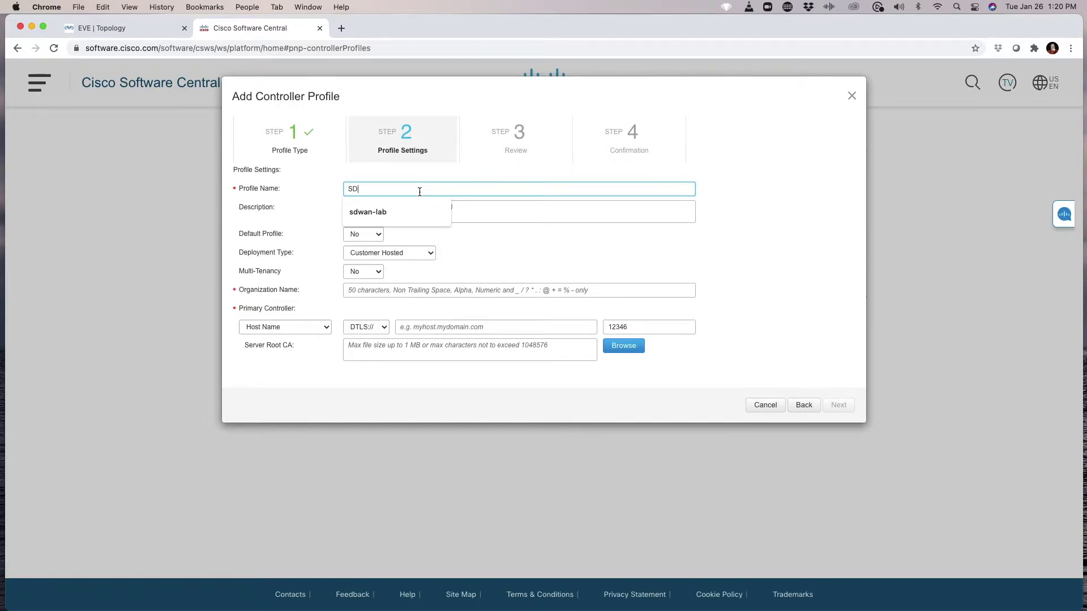
pyautogui.write('WAN-TEST-')
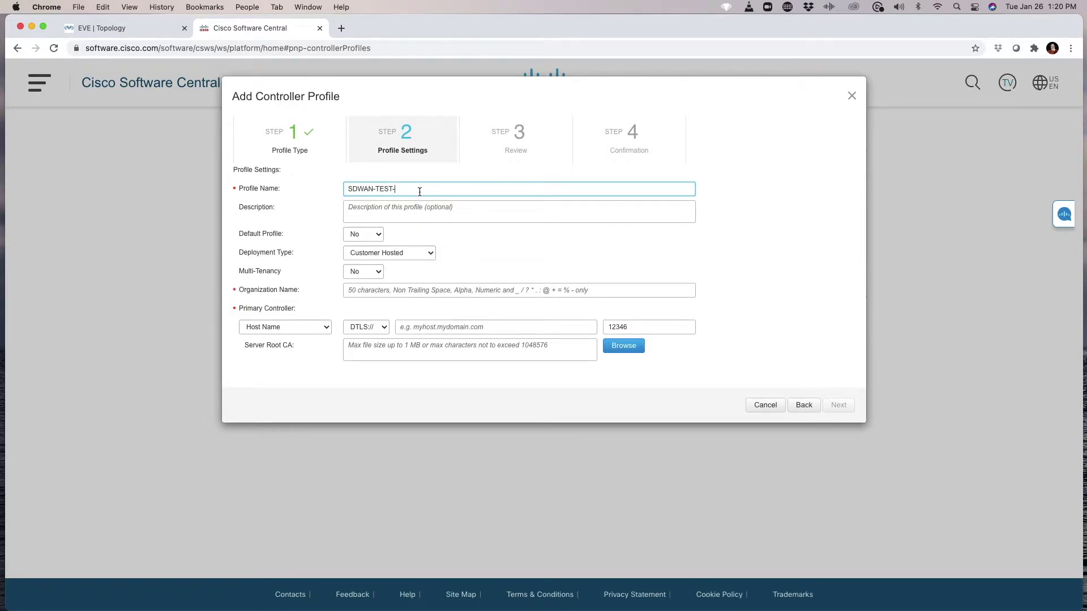
pyautogui.write('LB')
pyautogui.write('B')
pyautogui.click(376, 238)
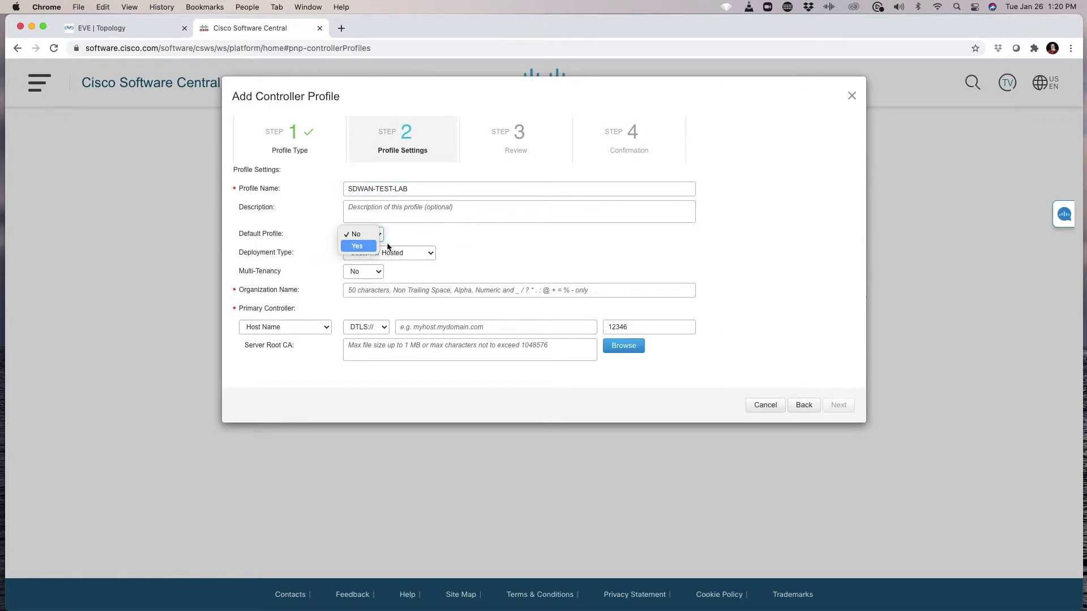
pyautogui.click(362, 254)
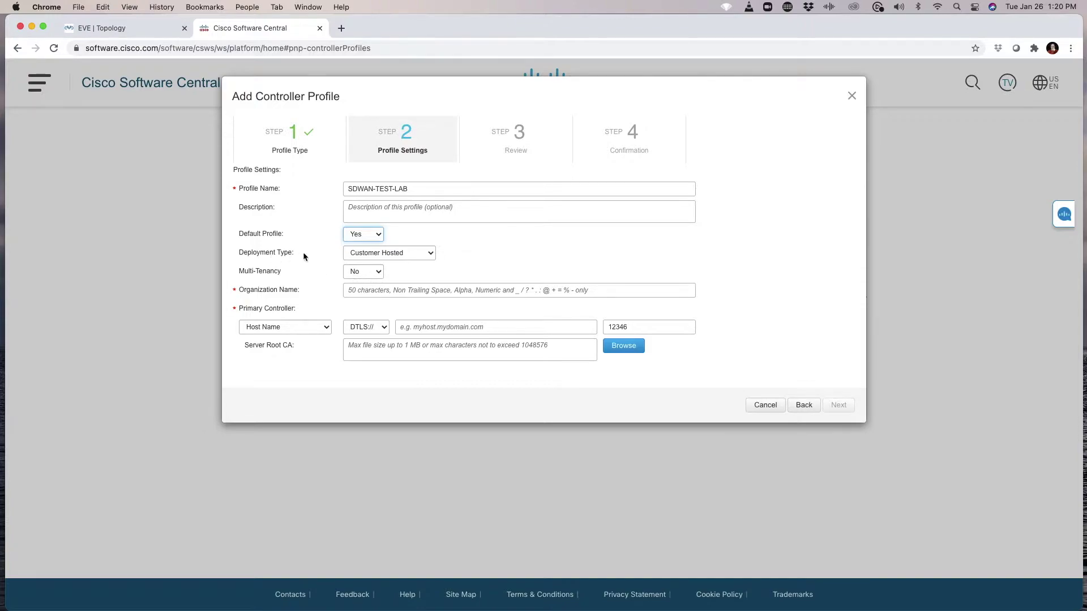
pyautogui.click(434, 255)
pyautogui.click(434, 254)
pyautogui.click(398, 291)
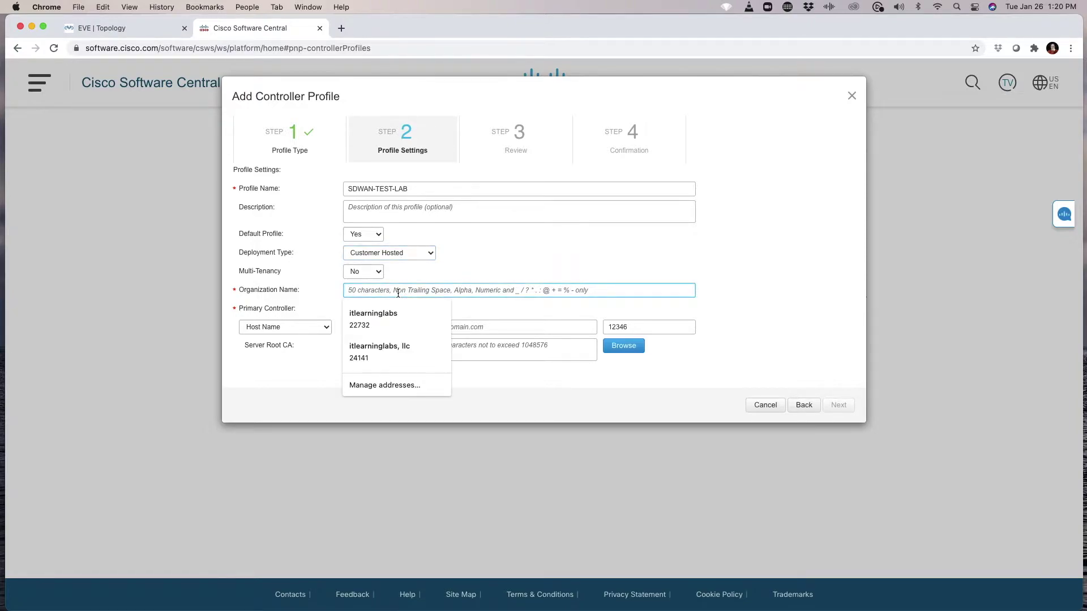
# Enter organization SDWAN-TEST-LAB and set the primary controller to IPv4 100.100.100.2.
pyautogui.write('SDWA')
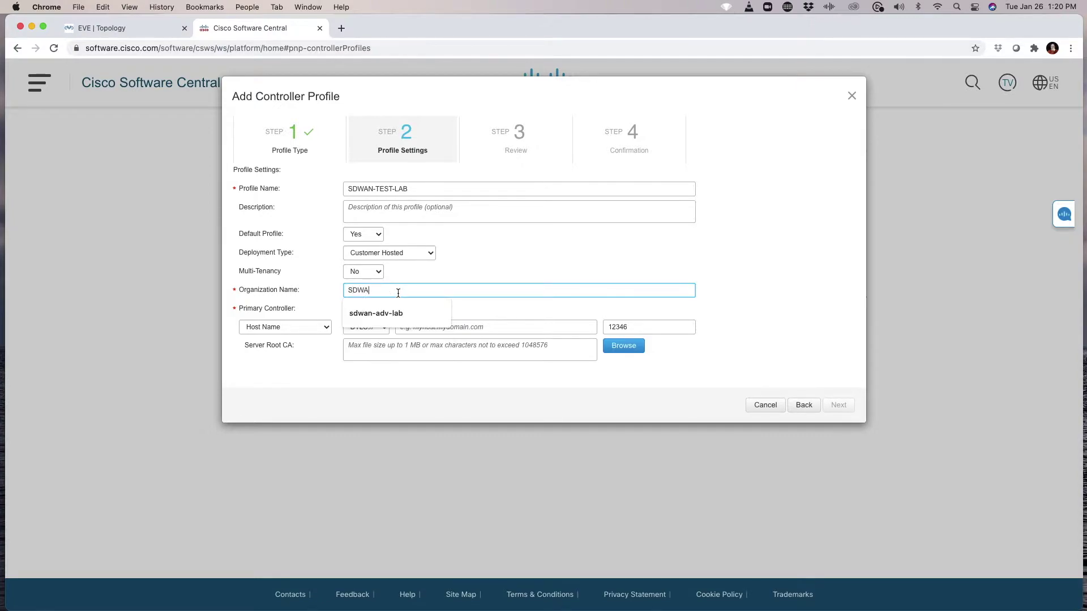
pyautogui.write('N-TEST-LAB')
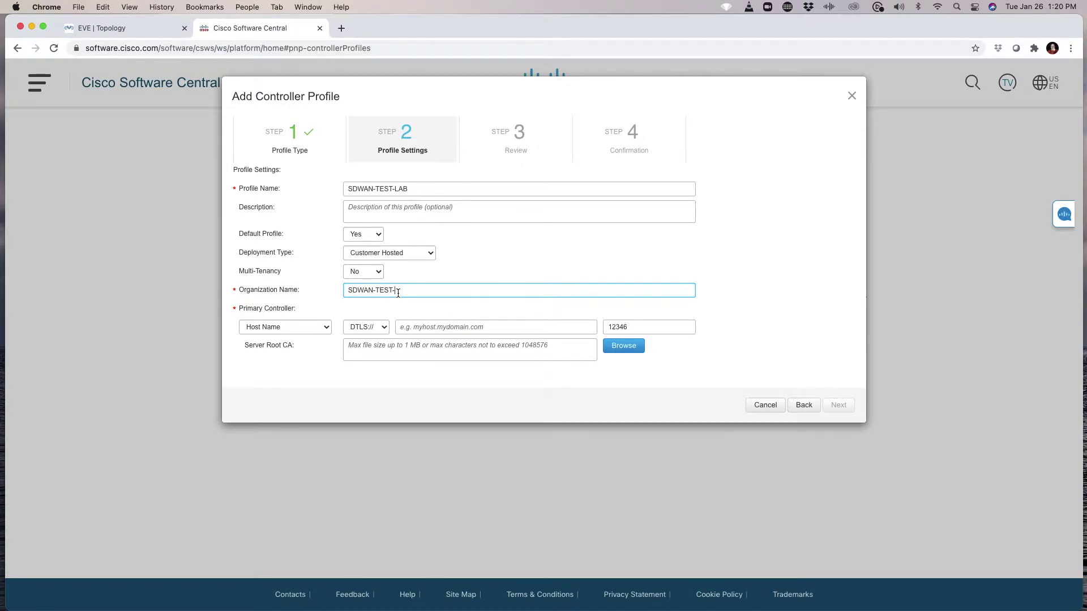
pyautogui.click(484, 272)
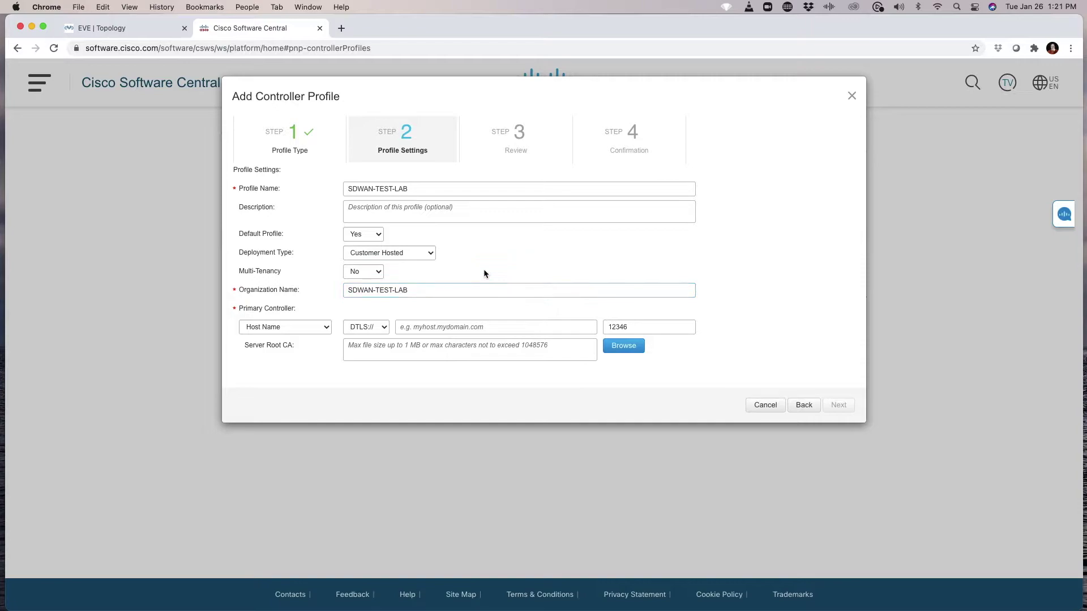
pyautogui.click(309, 326)
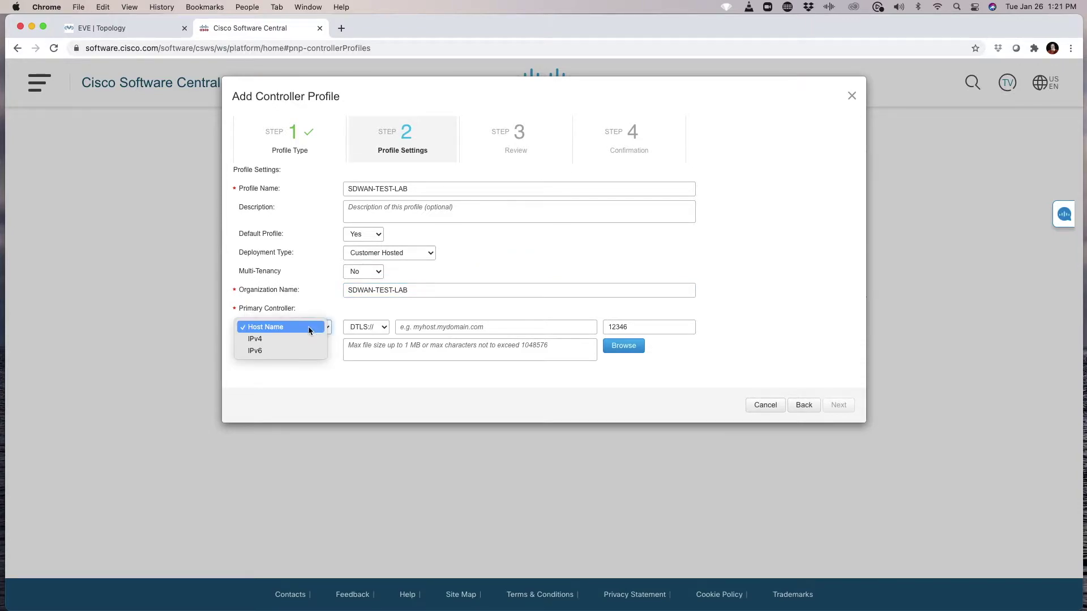
pyautogui.click(259, 341)
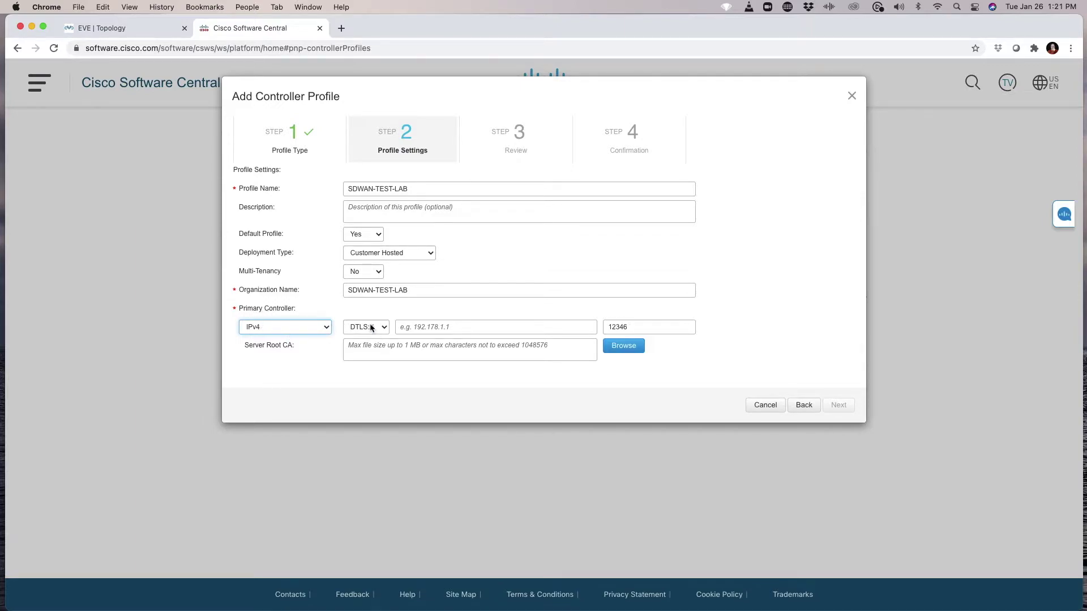
pyautogui.click(425, 328)
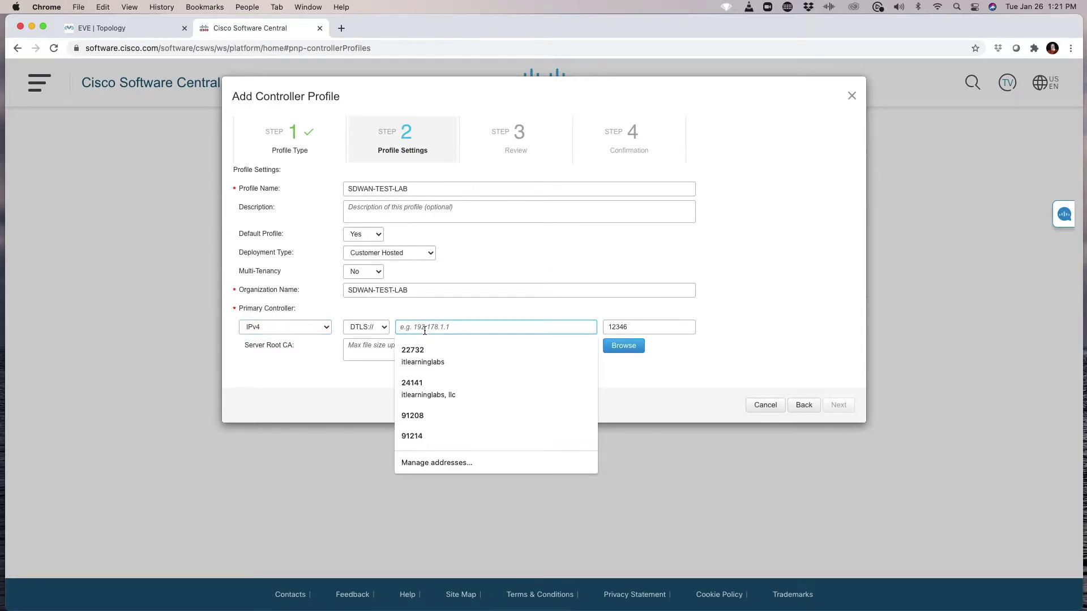
pyautogui.write('100.')
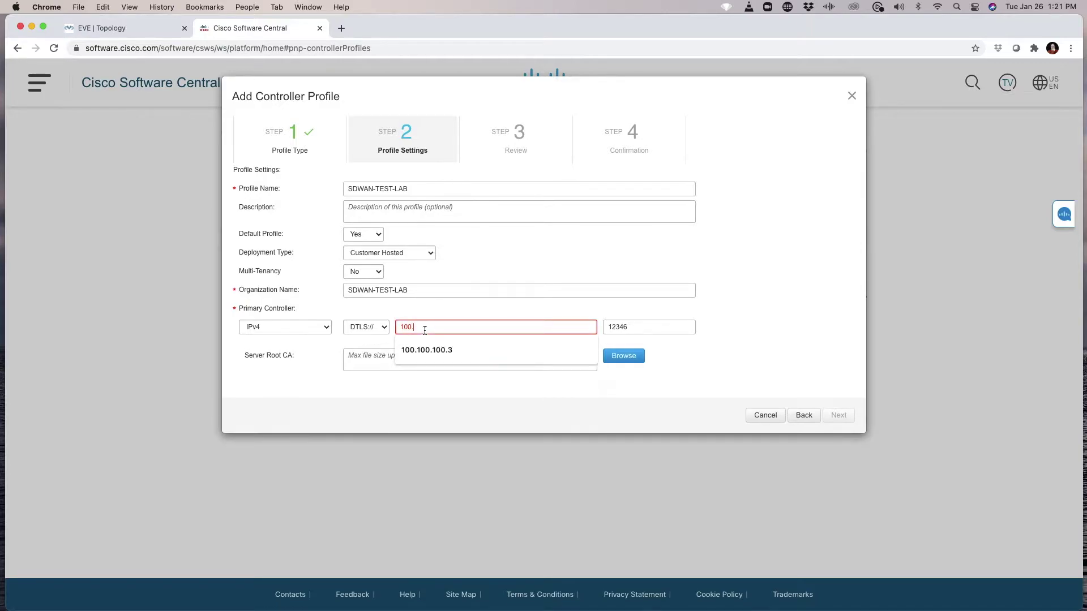
pyautogui.write('100.100.2')
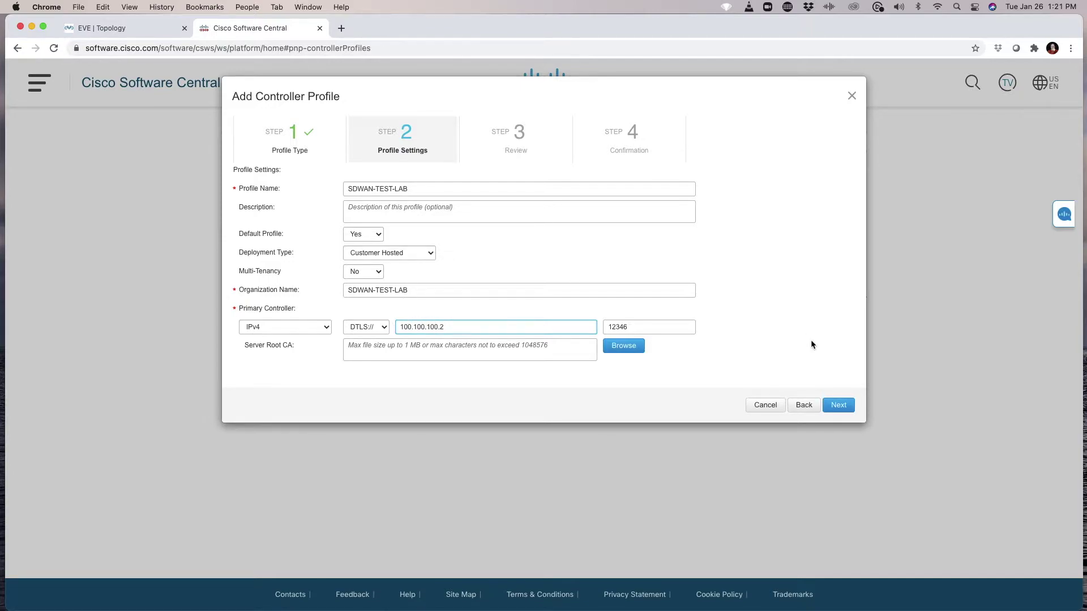
# Change the organization name to SDWAN-TEST-LAB1 after the duplicate-name error.
pyautogui.click(843, 404)
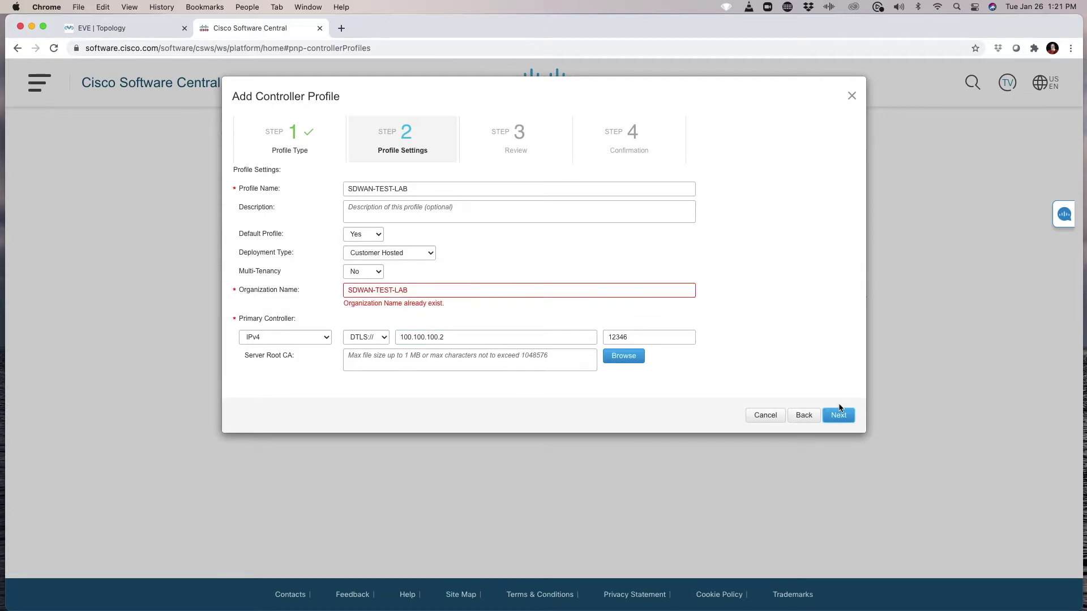
pyautogui.click(410, 291)
pyautogui.write('1')
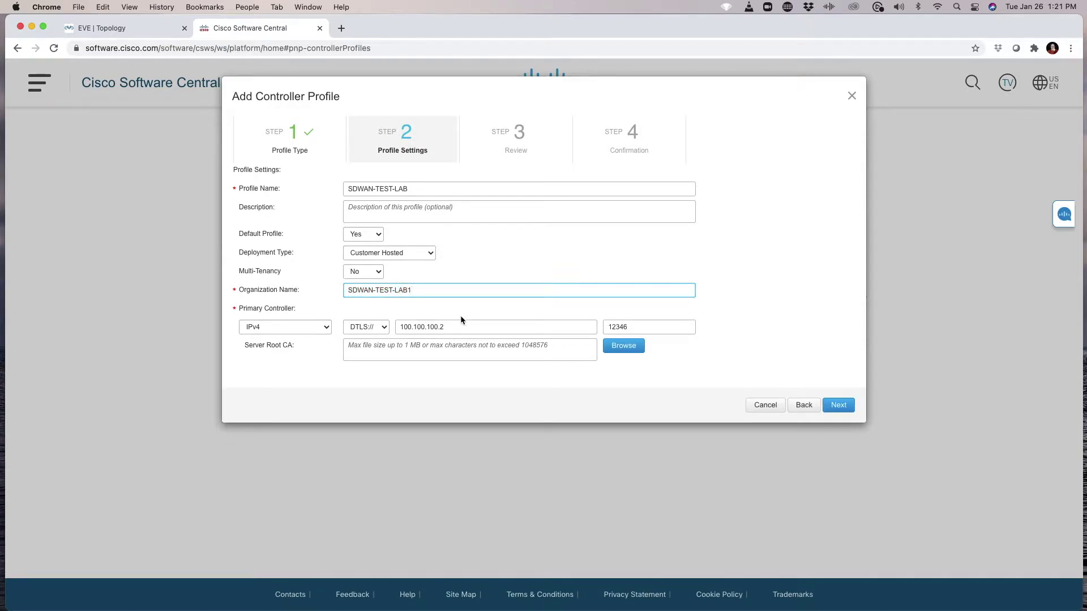
# Submit the VBOND profile, dismiss the confirmation and feedback survey, then view Devices.
pyautogui.click(838, 406)
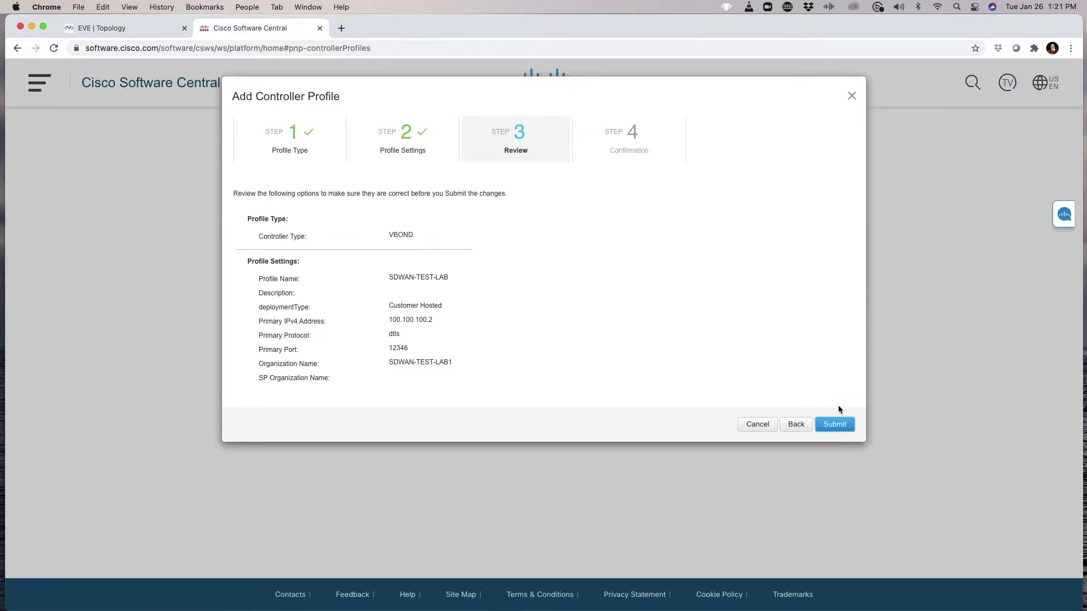
pyautogui.click(828, 424)
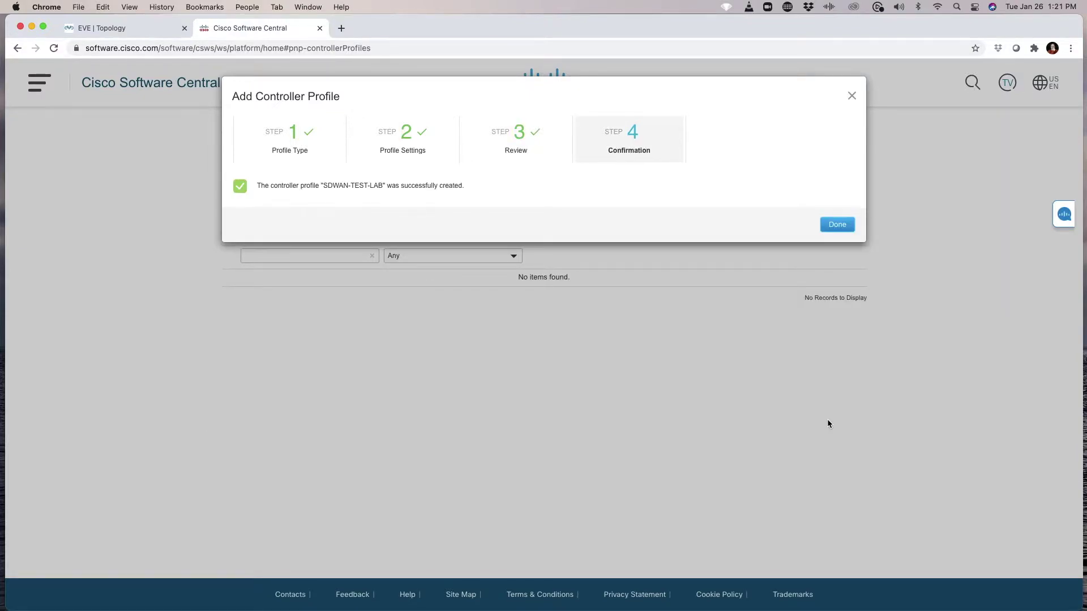
pyautogui.click(833, 225)
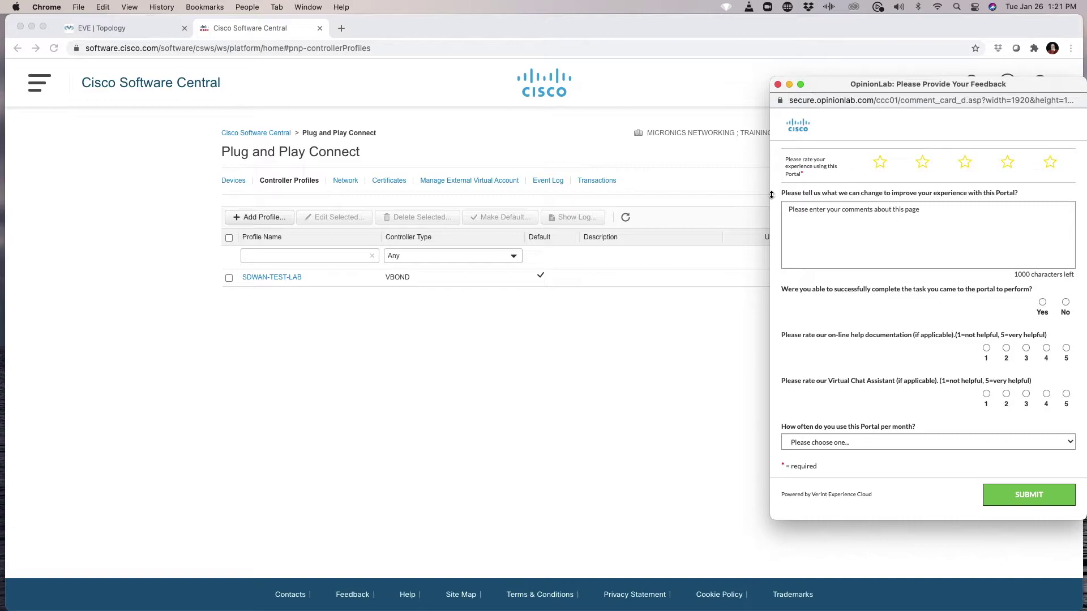
pyautogui.click(778, 85)
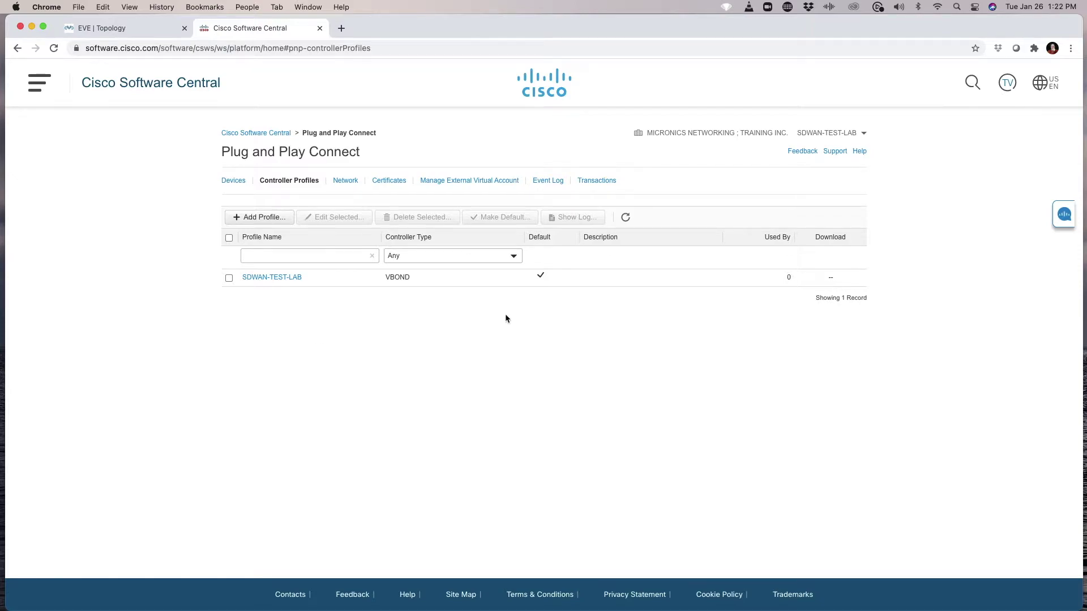
pyautogui.click(236, 181)
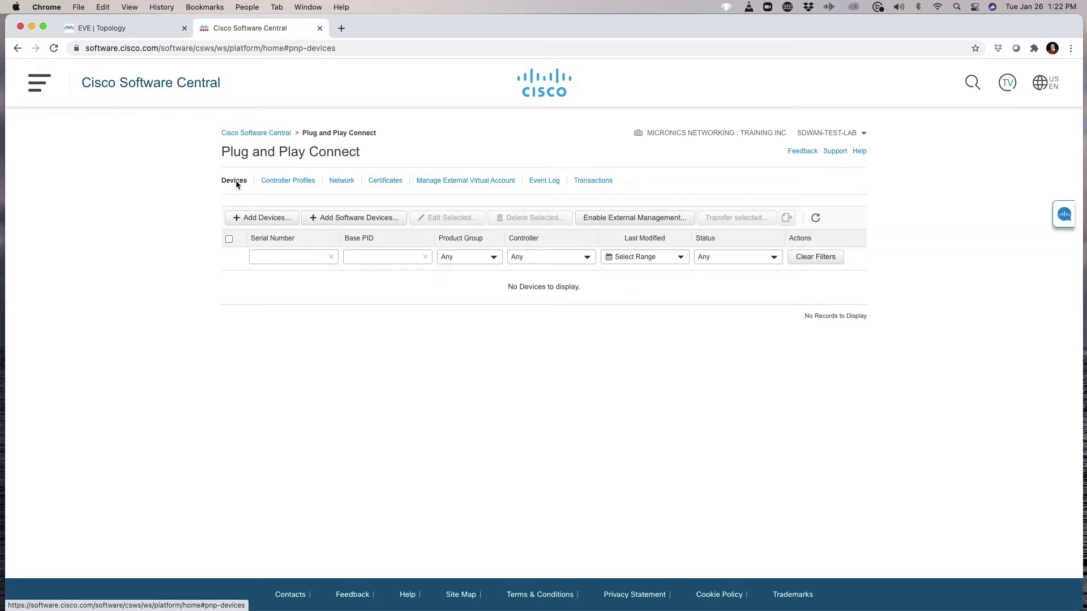
# Add a software device entry: VEDGE-CLOUD-DNA, quantity 4, controller profile SDWAN-TEST-LAB.
pyautogui.click(344, 220)
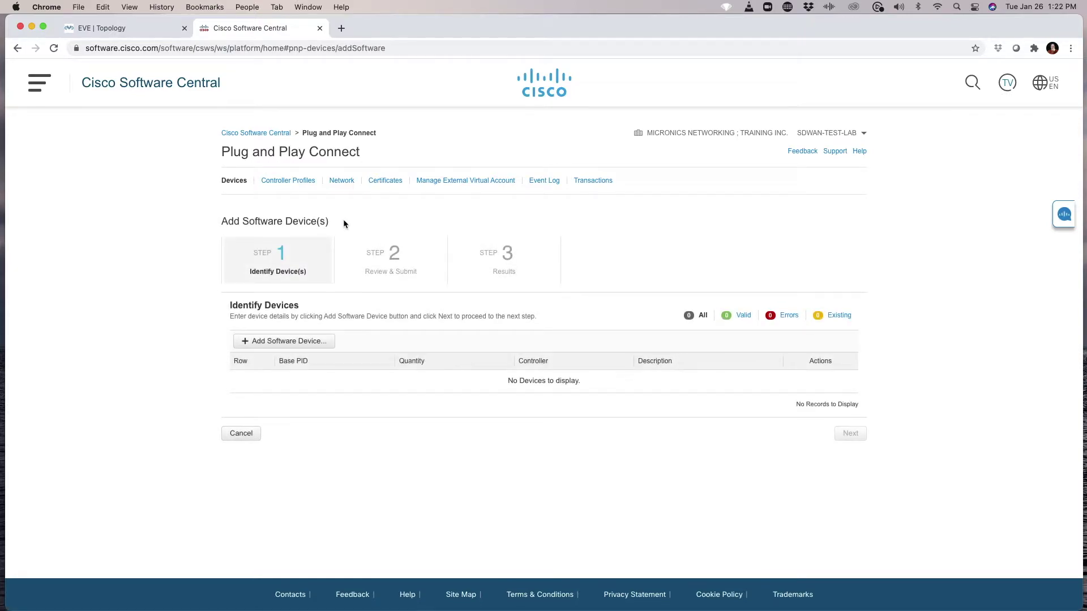
pyautogui.click(273, 342)
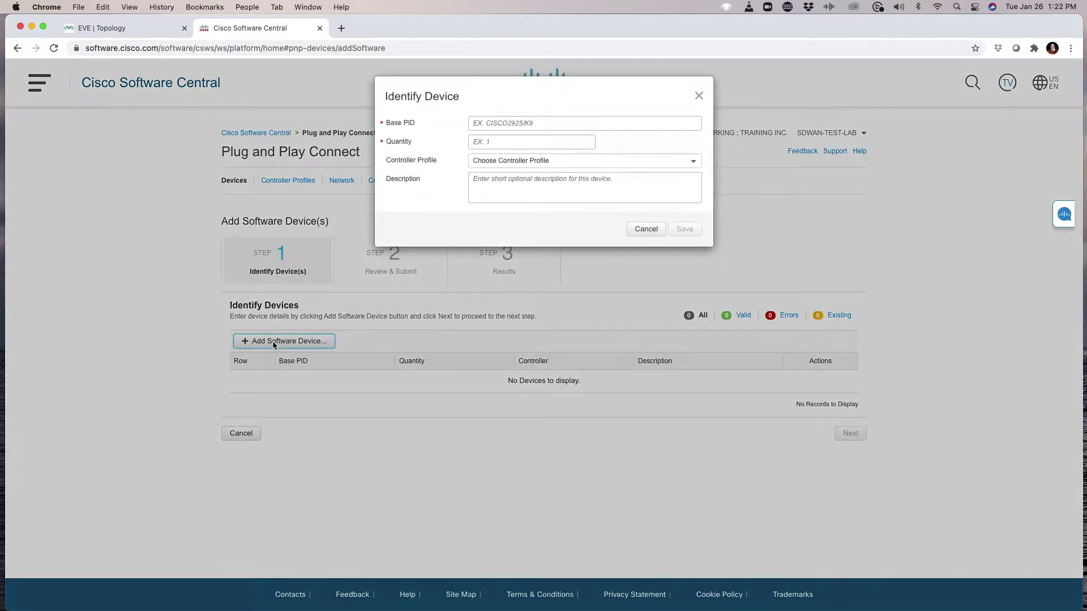
pyautogui.click(490, 122)
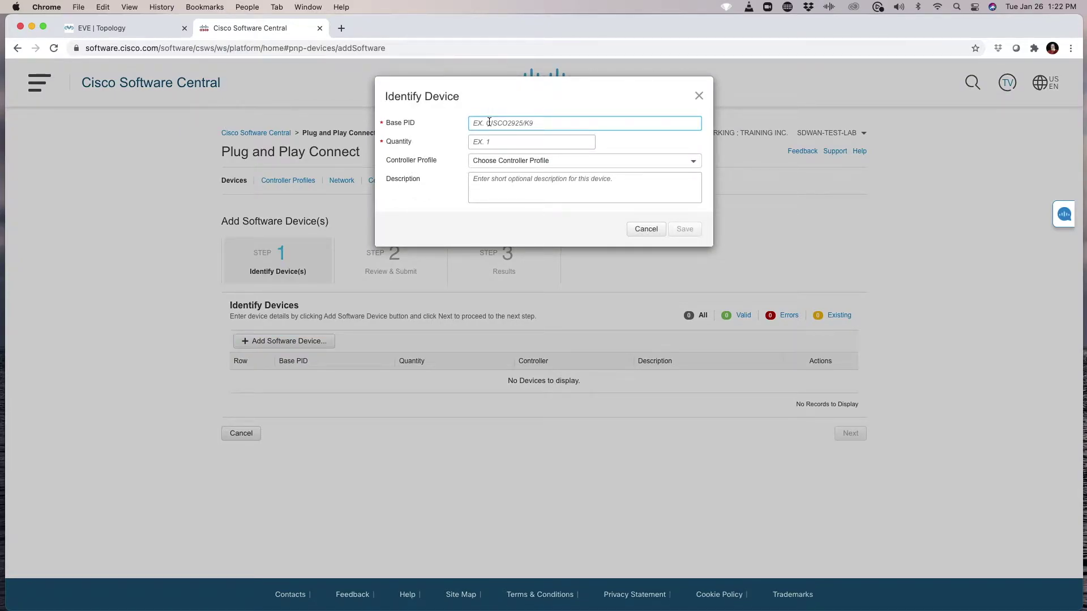
pyautogui.write('VEDGE')
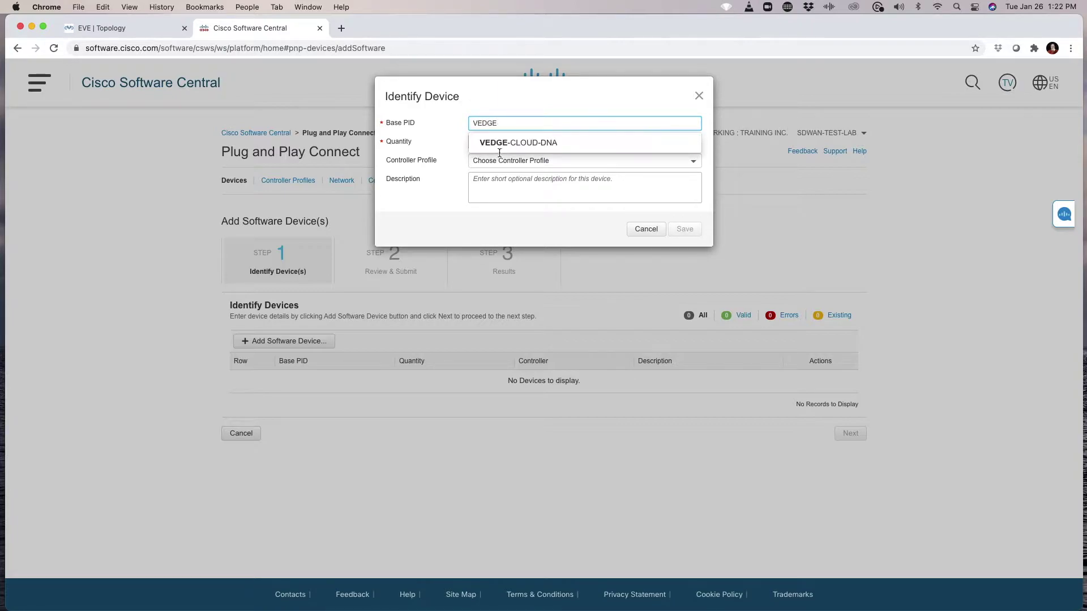
pyautogui.click(498, 142)
pyautogui.click(495, 143)
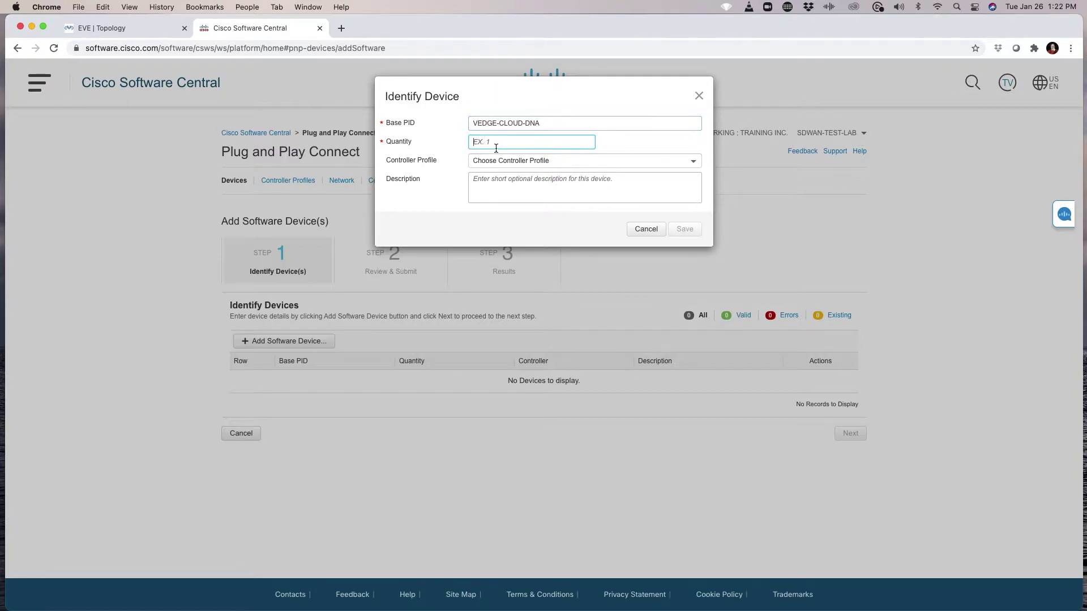
pyautogui.write('1')
pyautogui.press('BackSpace')
pyautogui.write('4')
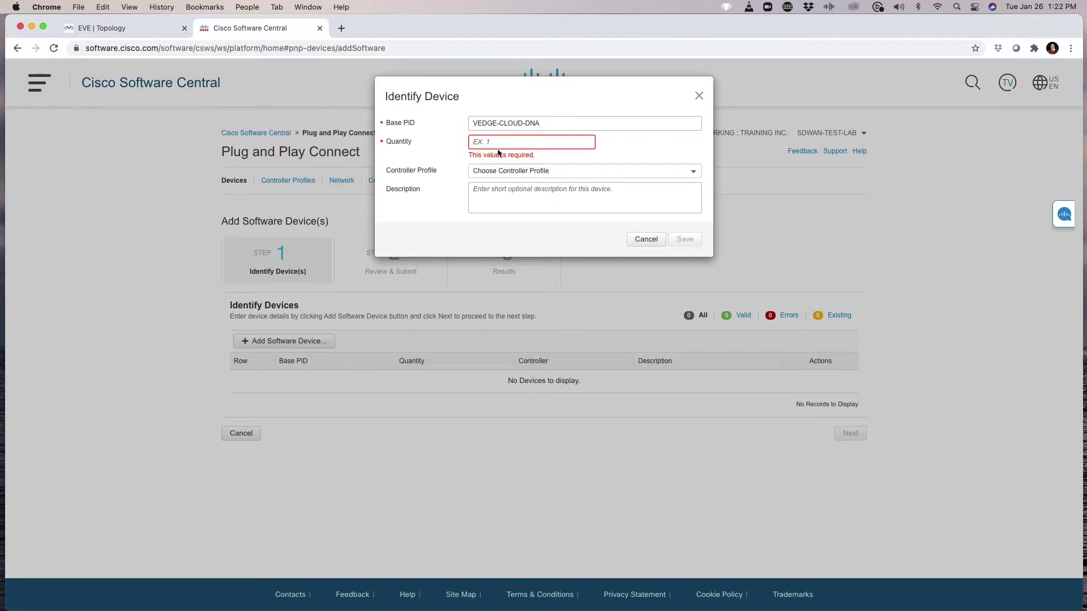
pyautogui.click(652, 161)
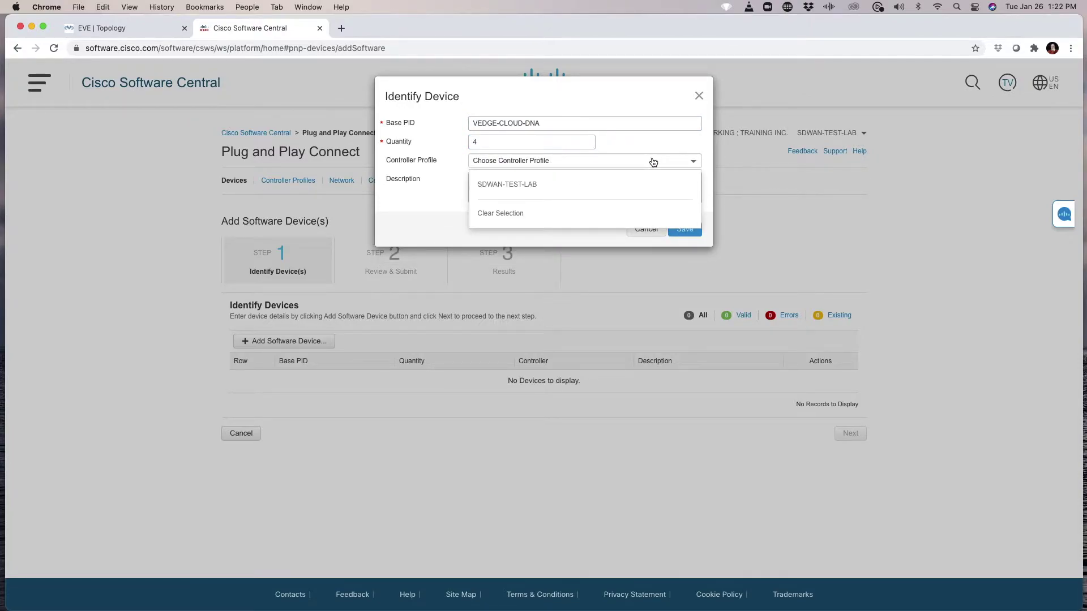
pyautogui.click(533, 185)
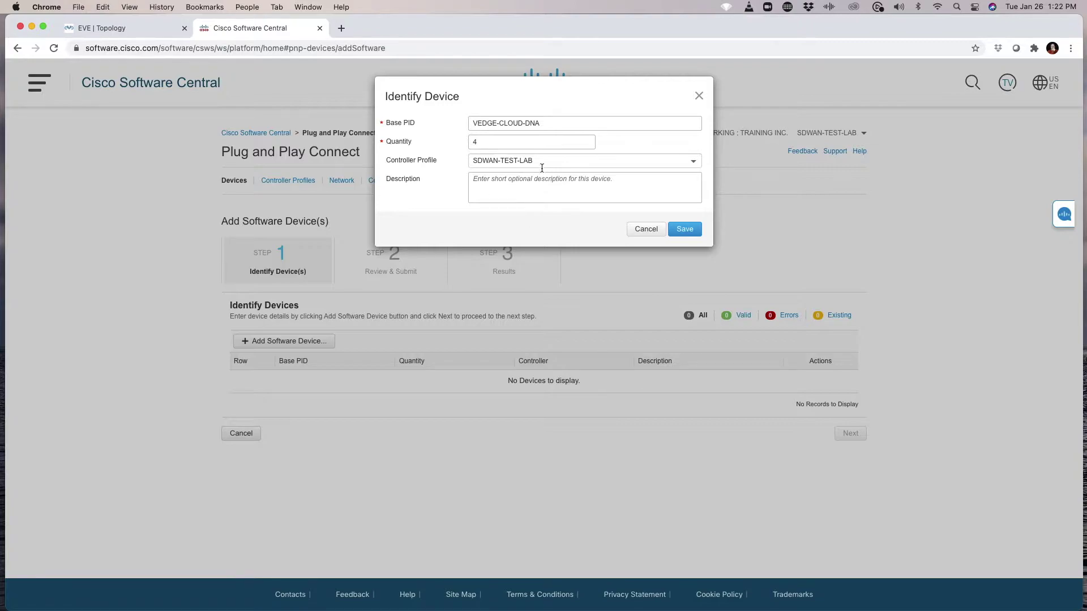
pyautogui.click(688, 229)
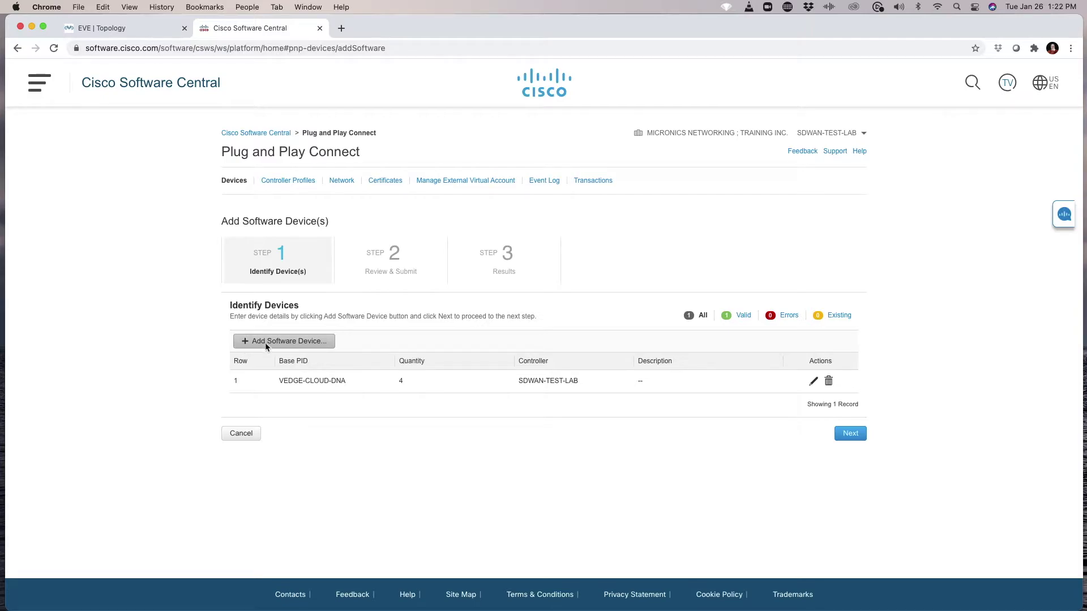
# Add an ISRV software device entry, quantity 4, with controller profile SDWAN-TEST-LAB.
pyautogui.click(266, 342)
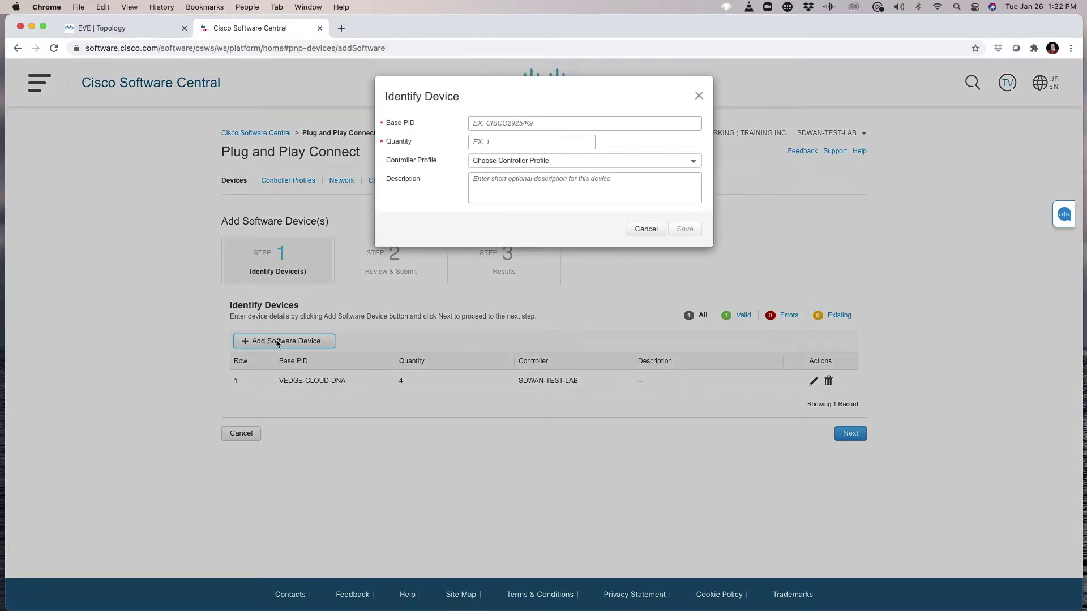
pyautogui.click(494, 126)
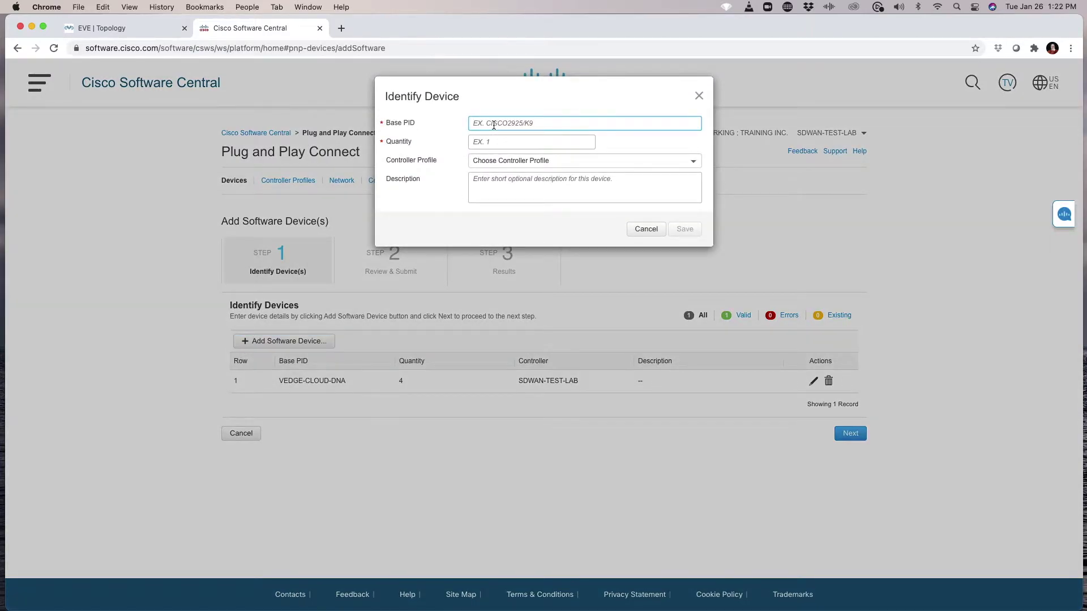
pyautogui.write('ISRV')
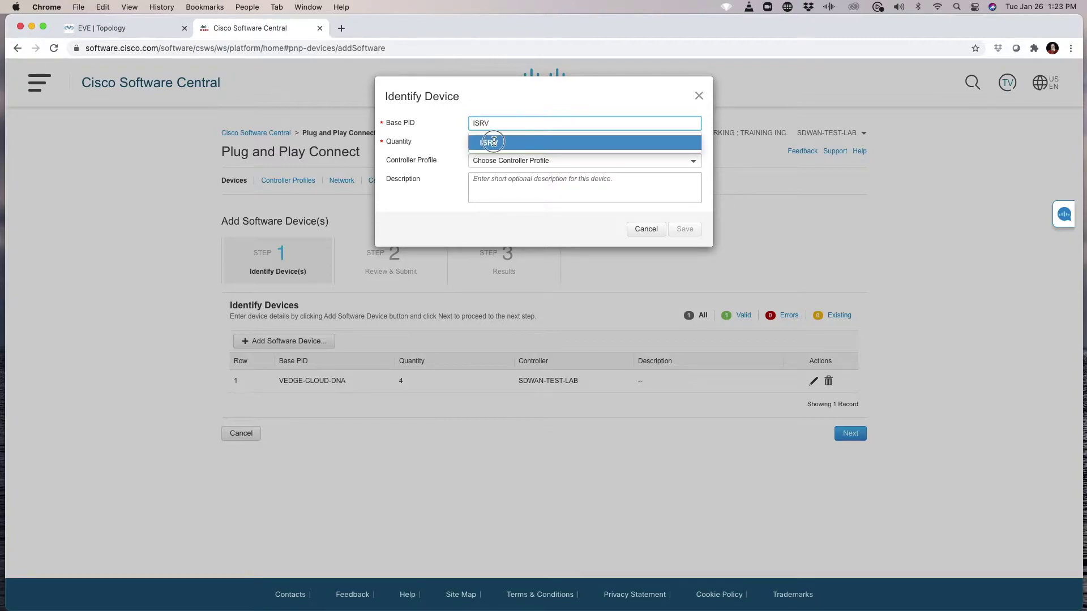
pyautogui.click(494, 141)
pyautogui.click(494, 144)
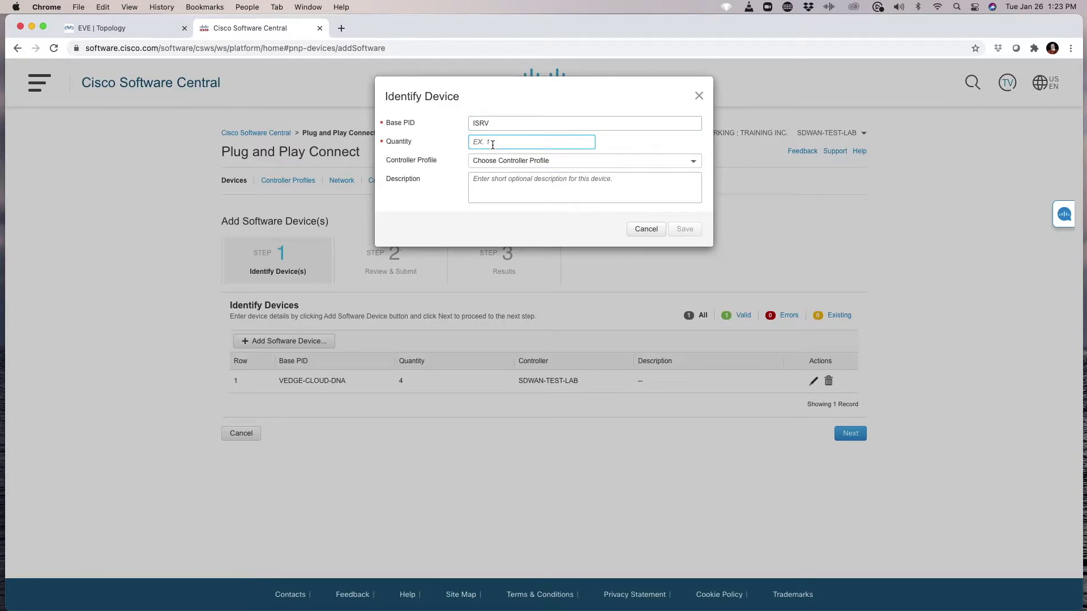
pyautogui.write('4')
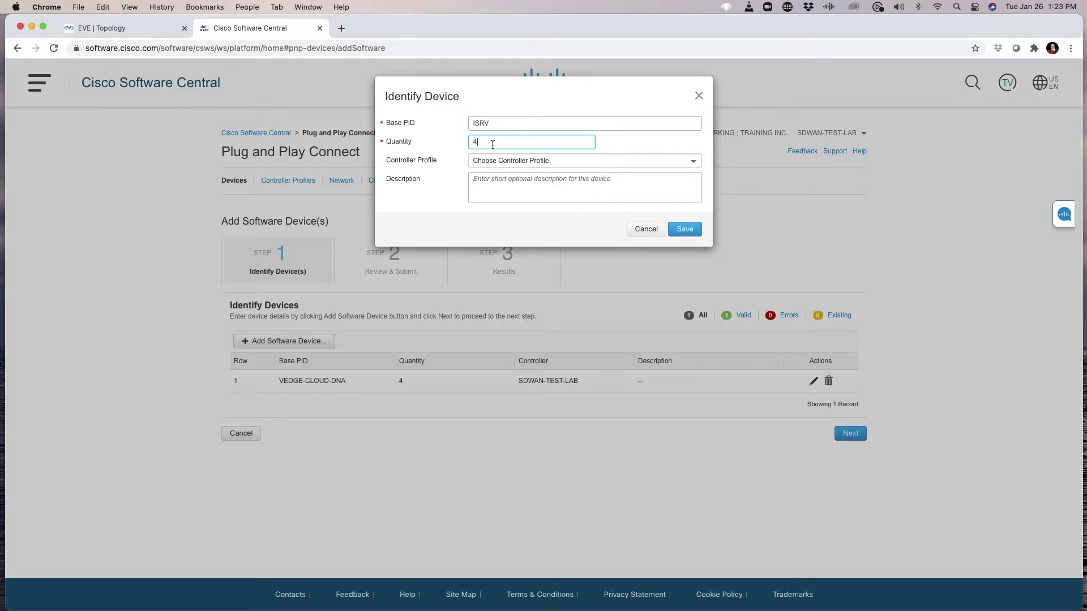
pyautogui.click(522, 161)
pyautogui.click(507, 185)
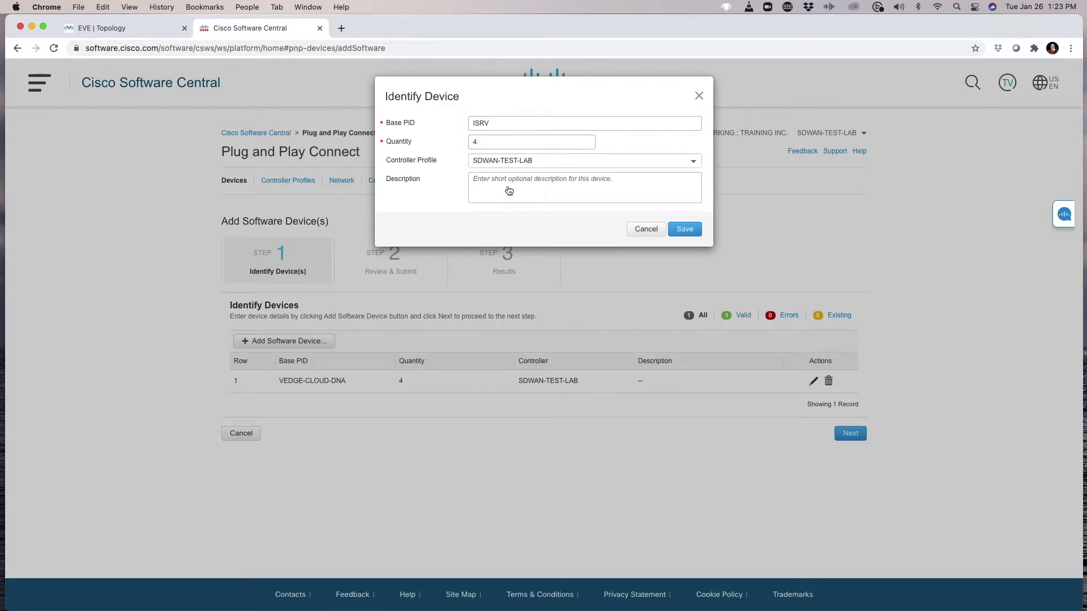
pyautogui.click(684, 230)
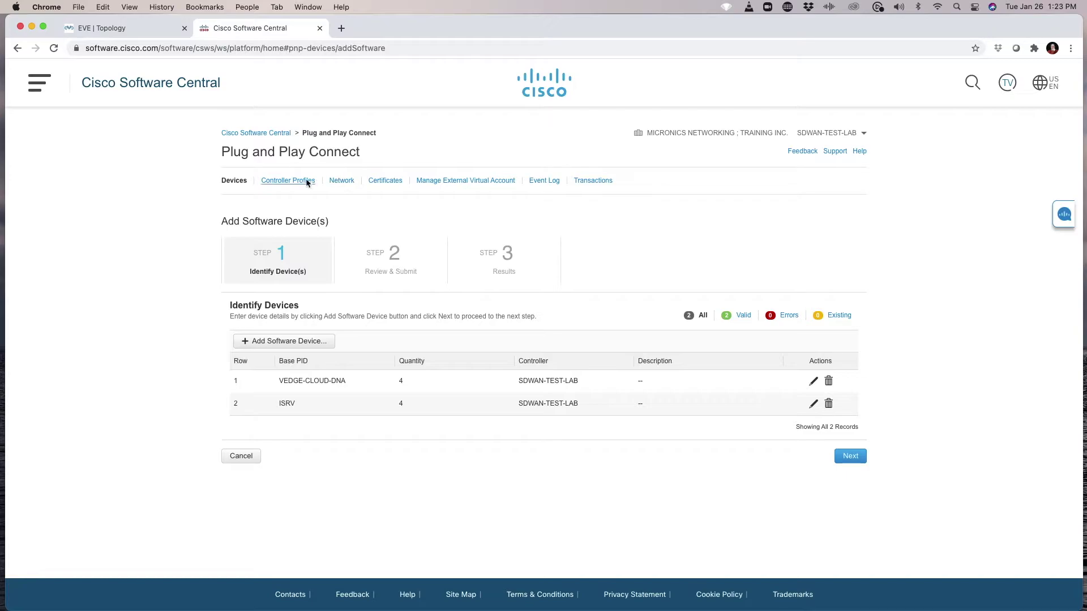
# Add a CSR1KV software device entry with quantity 4.
pyautogui.click(273, 342)
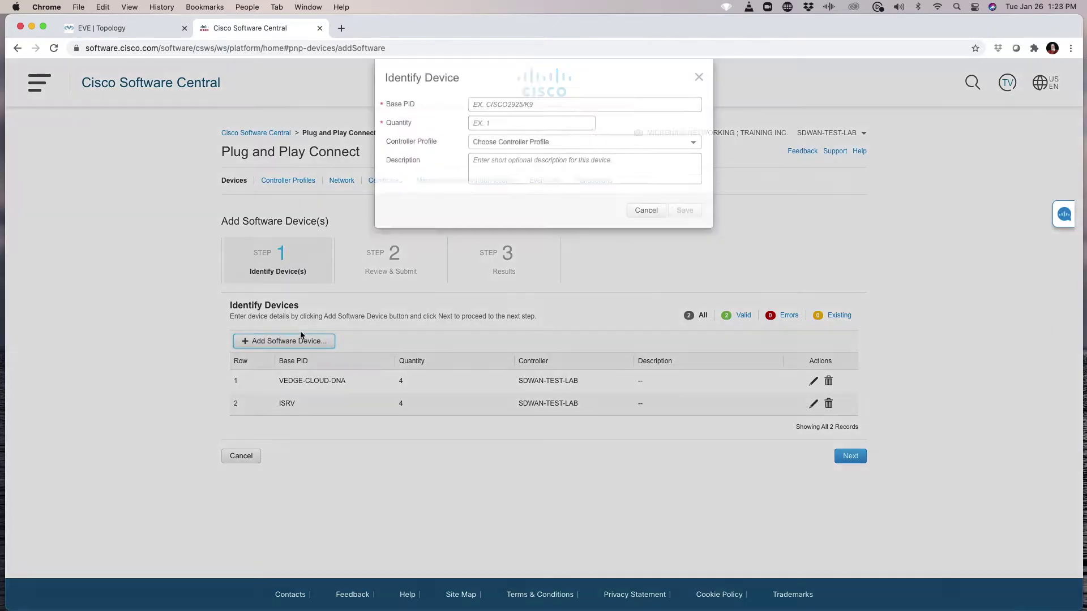
pyautogui.click(481, 124)
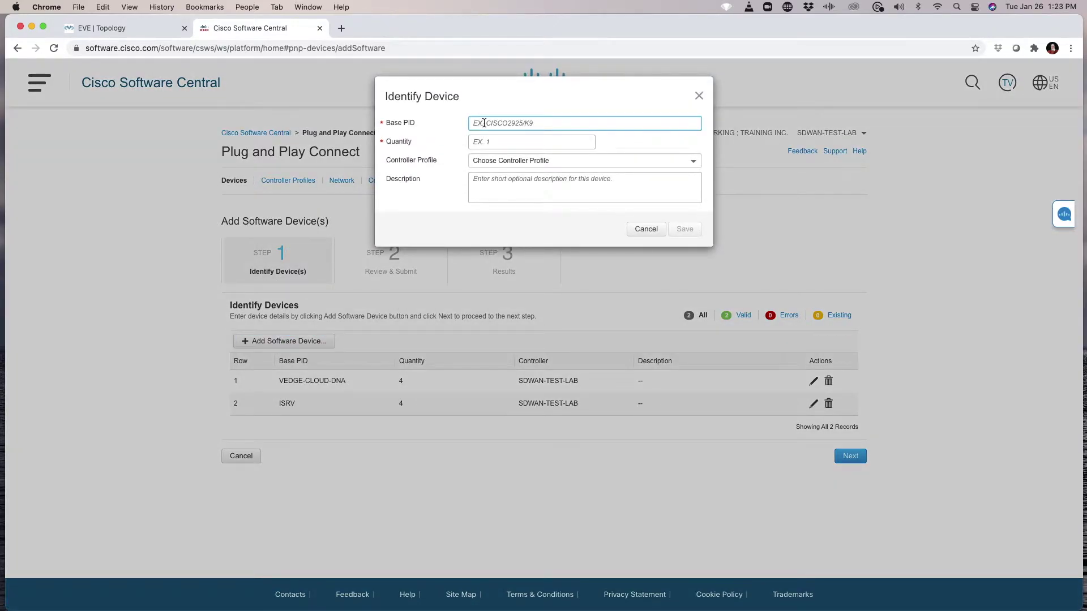
pyautogui.write('CSR')
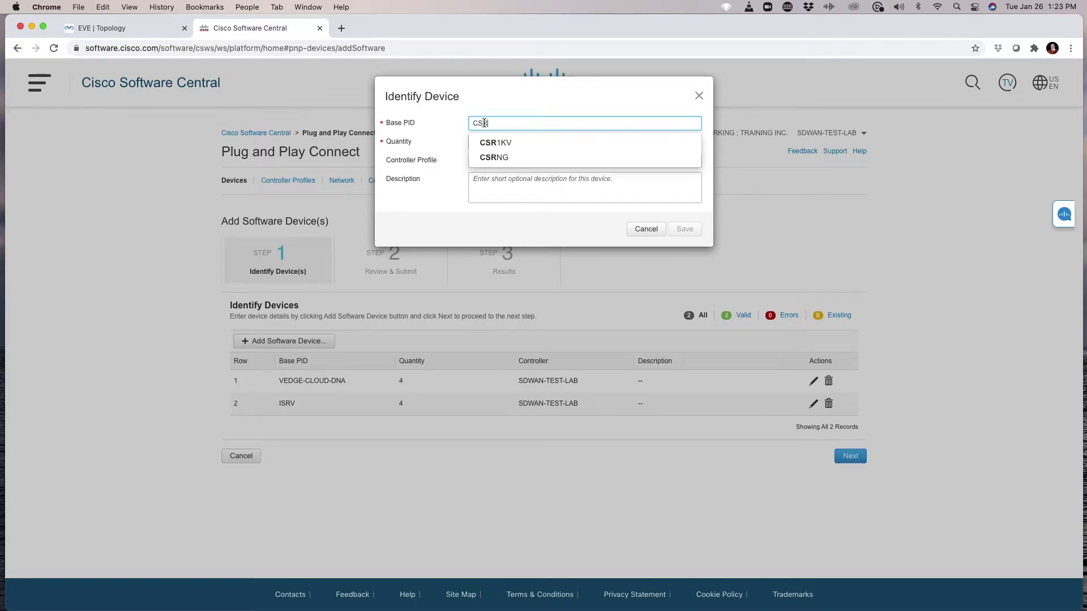
pyautogui.click(485, 142)
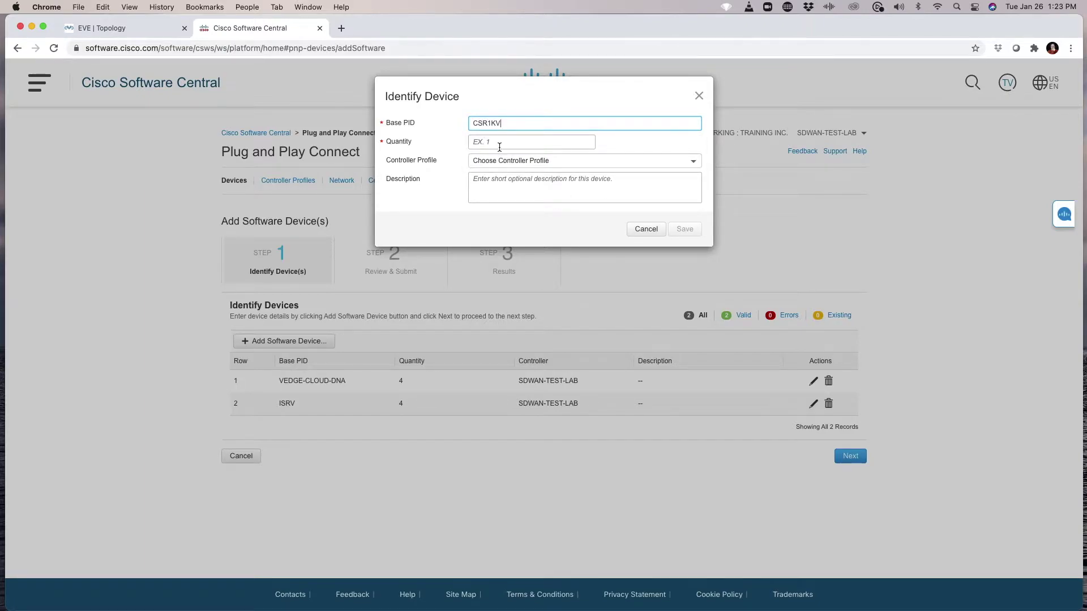
pyautogui.click(499, 147)
pyautogui.write('4')
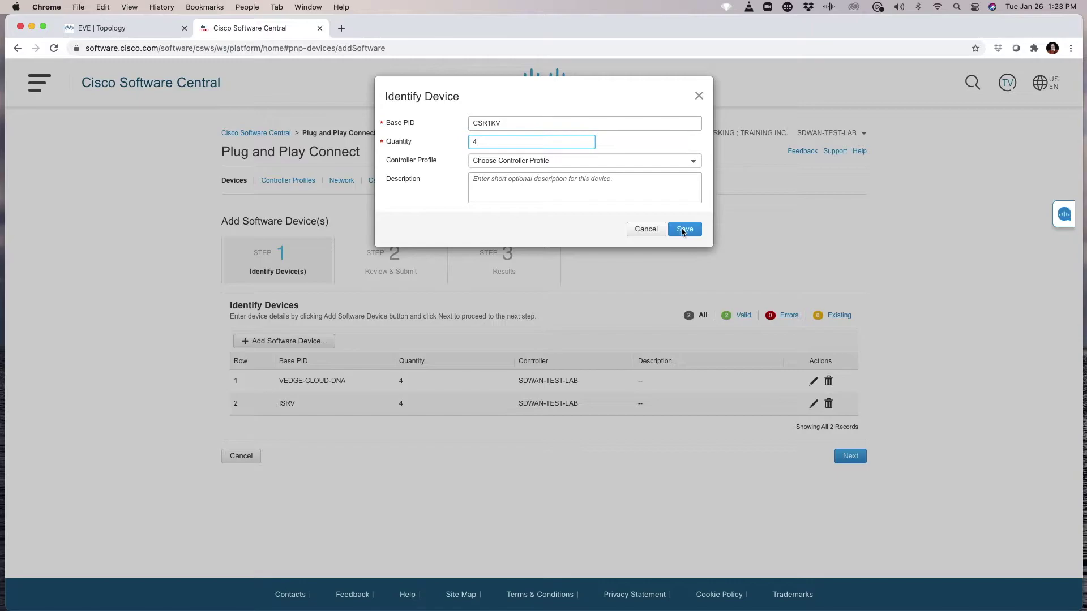
pyautogui.click(683, 230)
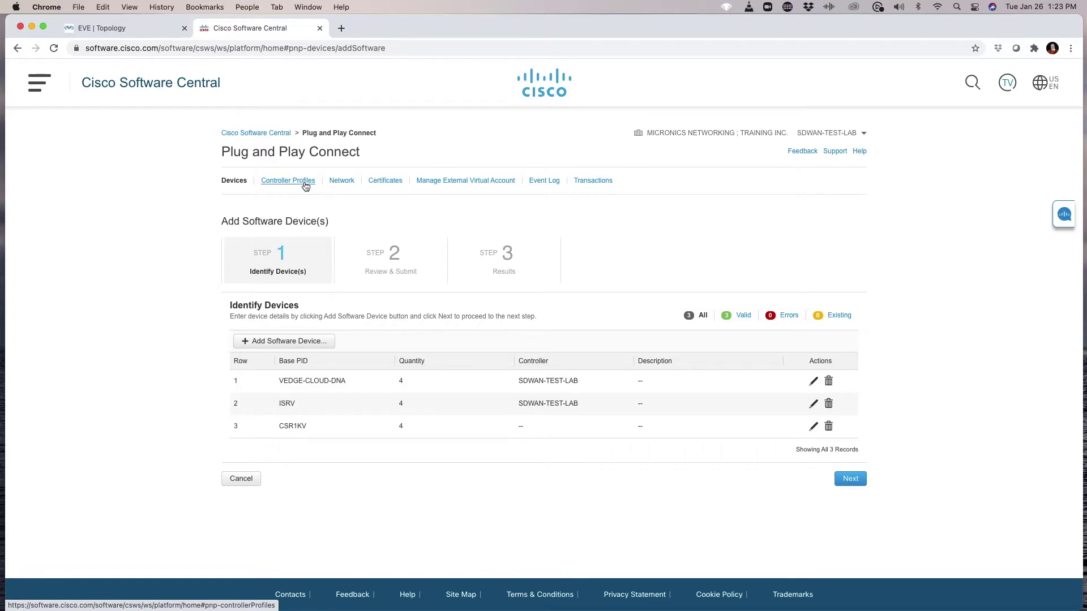
# Add a C8000V software device entry, quantity 4, with controller profile SDWAN-TEST-LAB.
pyautogui.click(284, 341)
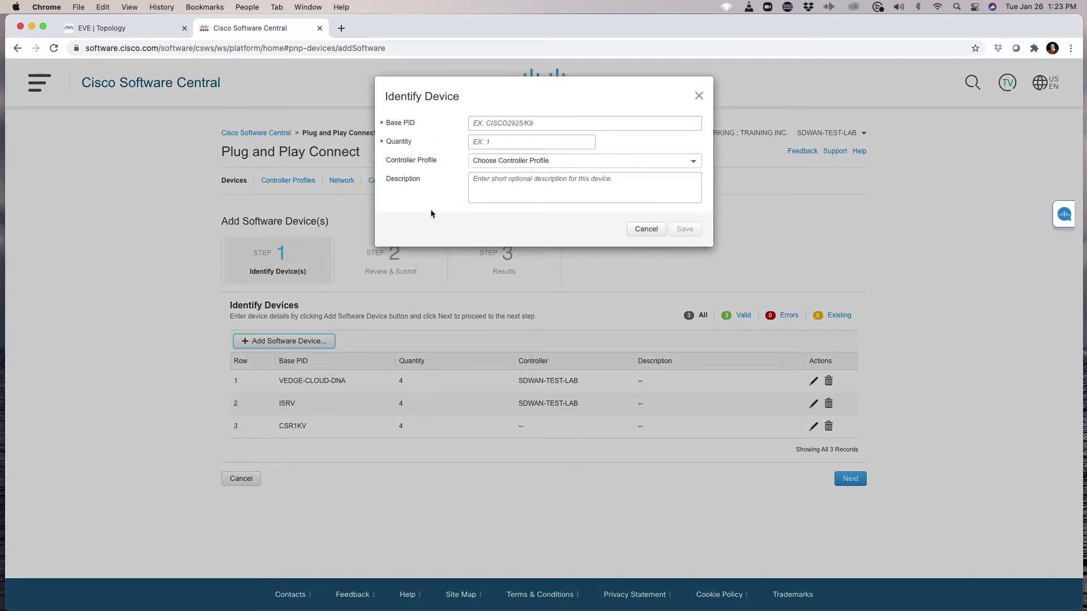
pyautogui.click(505, 127)
pyautogui.write('CAT')
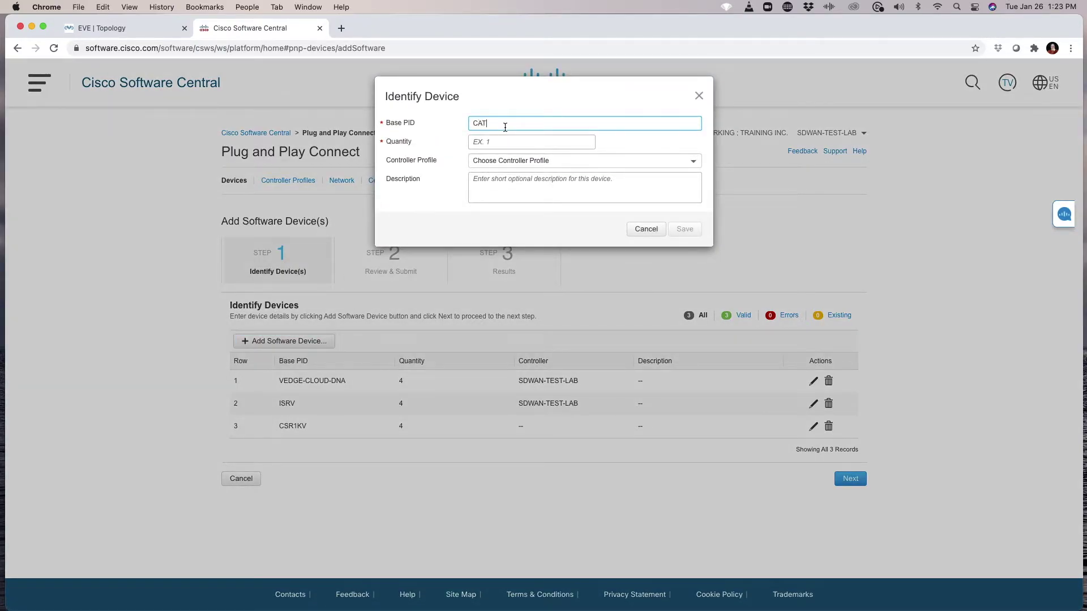
pyautogui.write('800')
pyautogui.press('BackSpace')
pyautogui.press('BackSpace')
pyautogui.press('BackSpace')
pyautogui.press('BackSpace')
pyautogui.press('BackSpace')
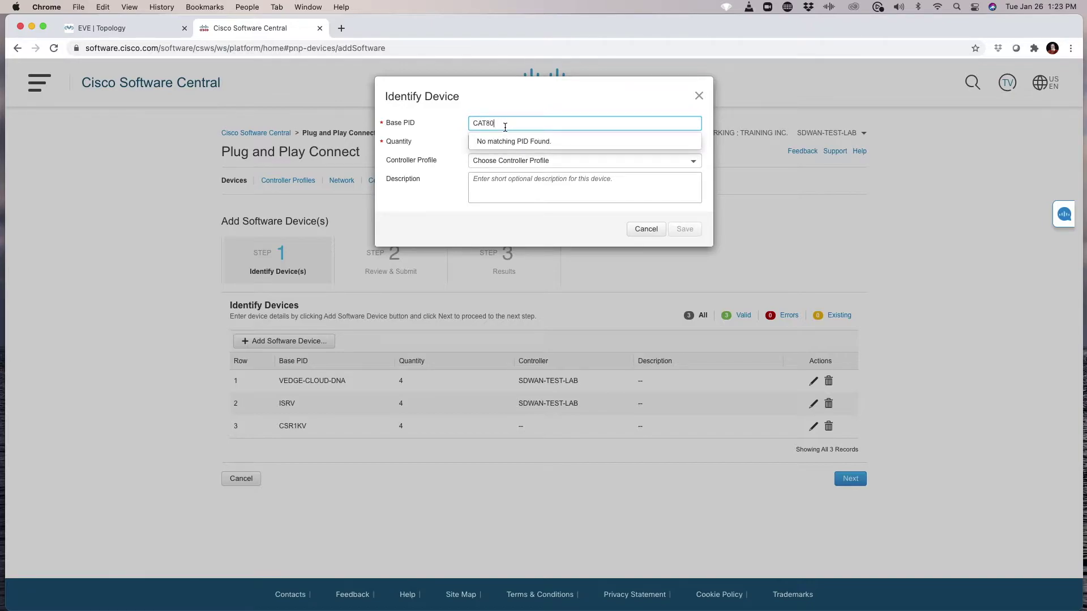
pyautogui.write('800')
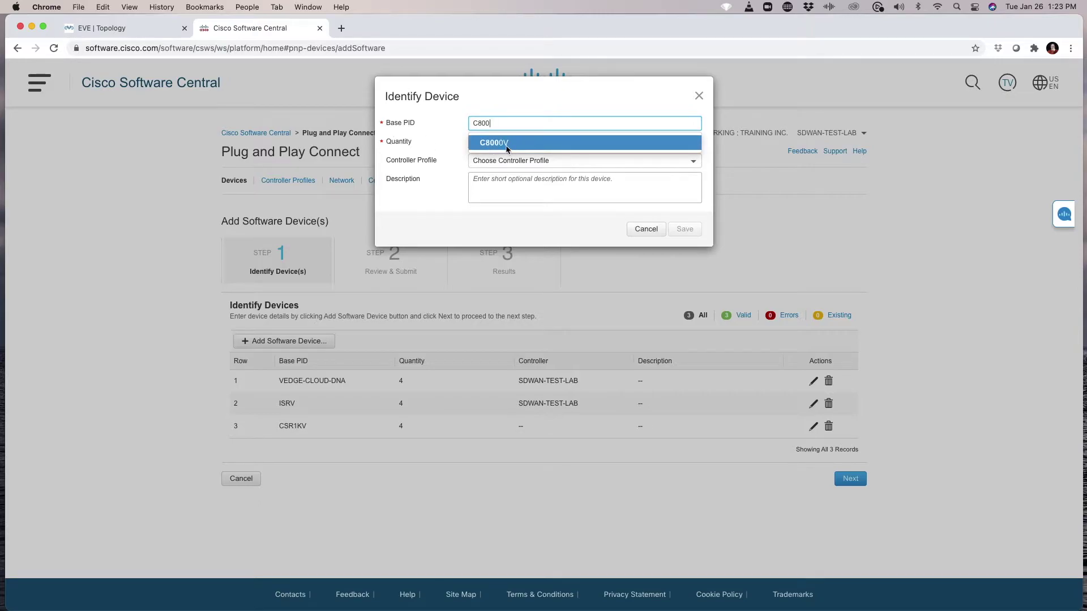
pyautogui.click(507, 143)
pyautogui.click(516, 161)
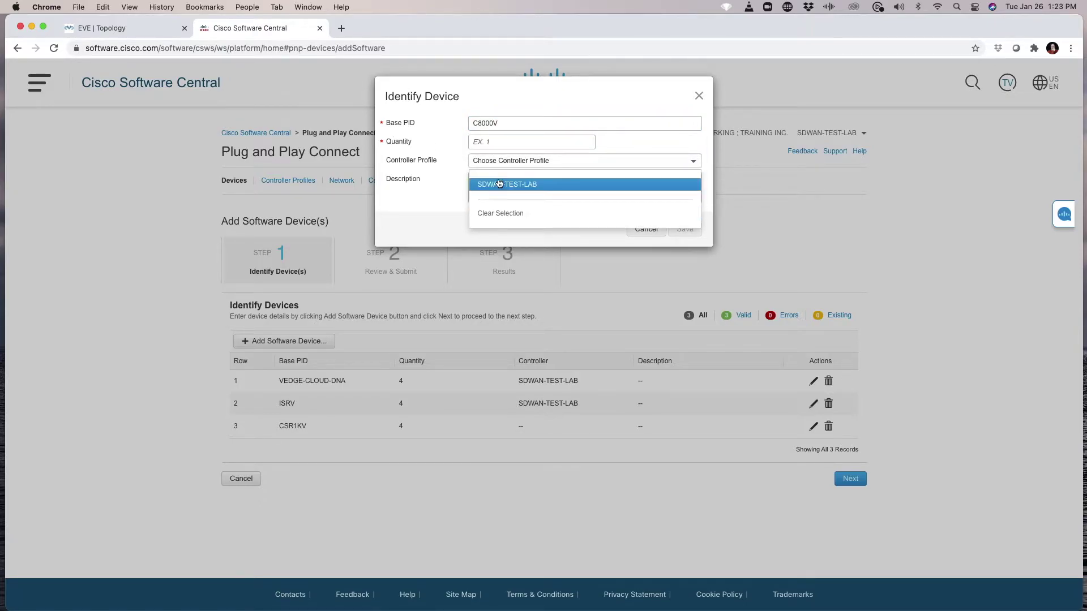
pyautogui.click(499, 184)
pyautogui.click(495, 146)
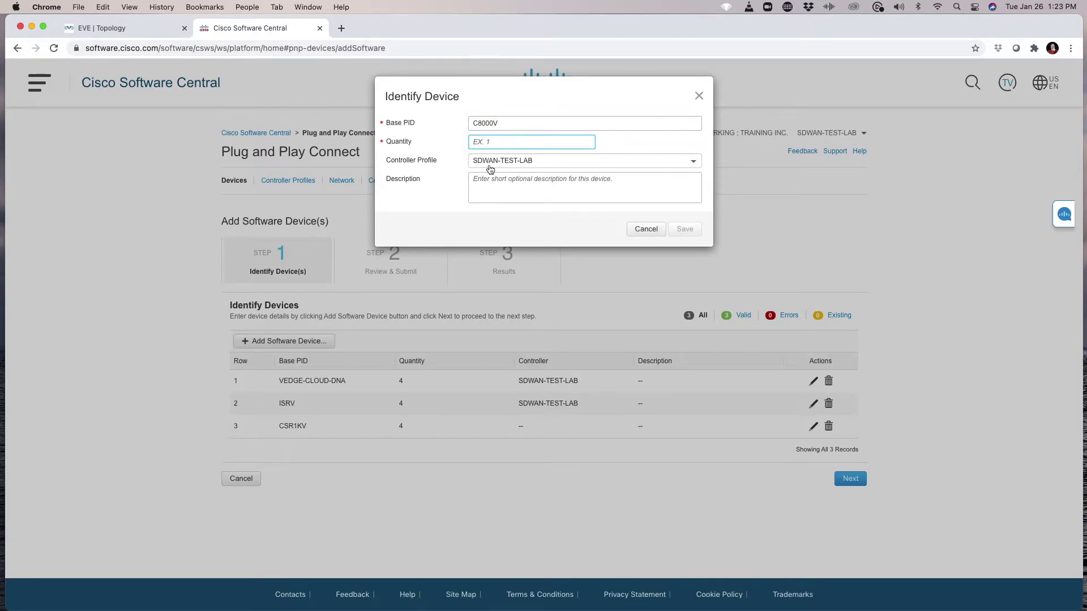
pyautogui.write('4')
pyautogui.click(685, 230)
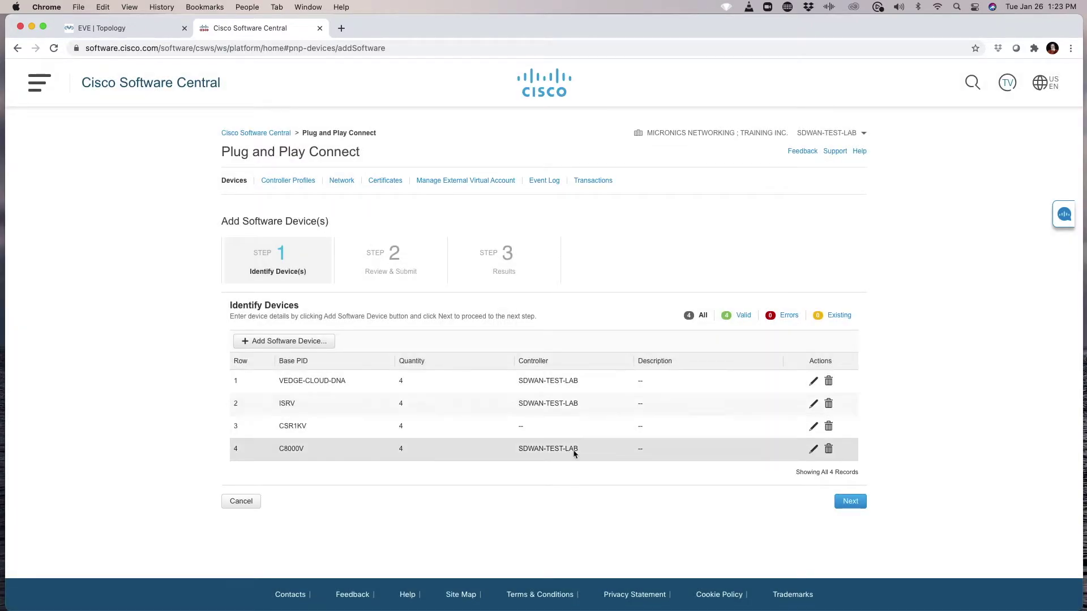
# Review the four device entries, submit them, and finish on the Results step.
pyautogui.click(854, 504)
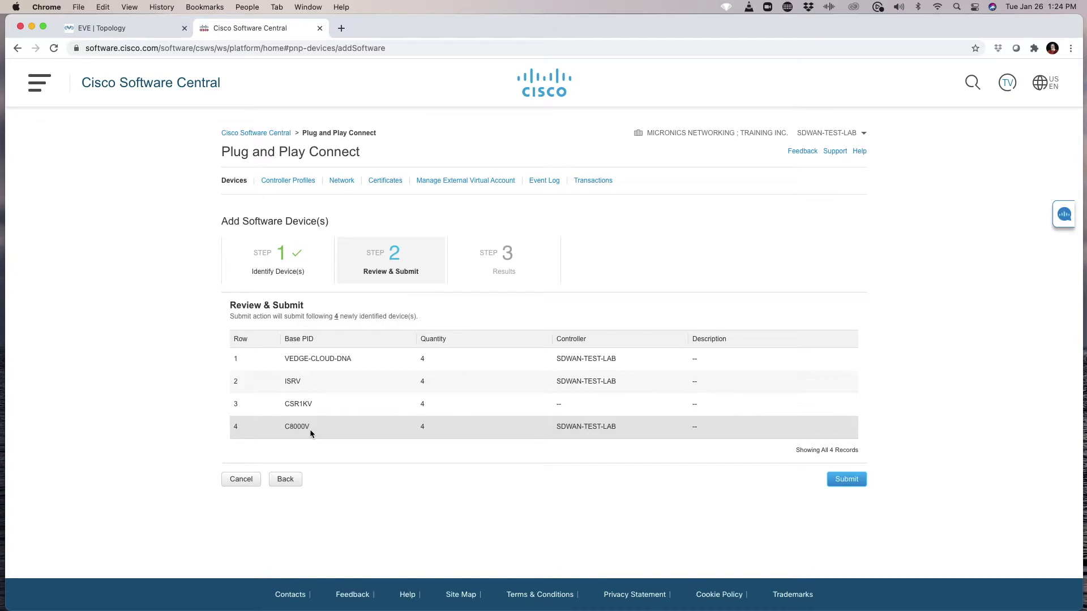
pyautogui.click(844, 485)
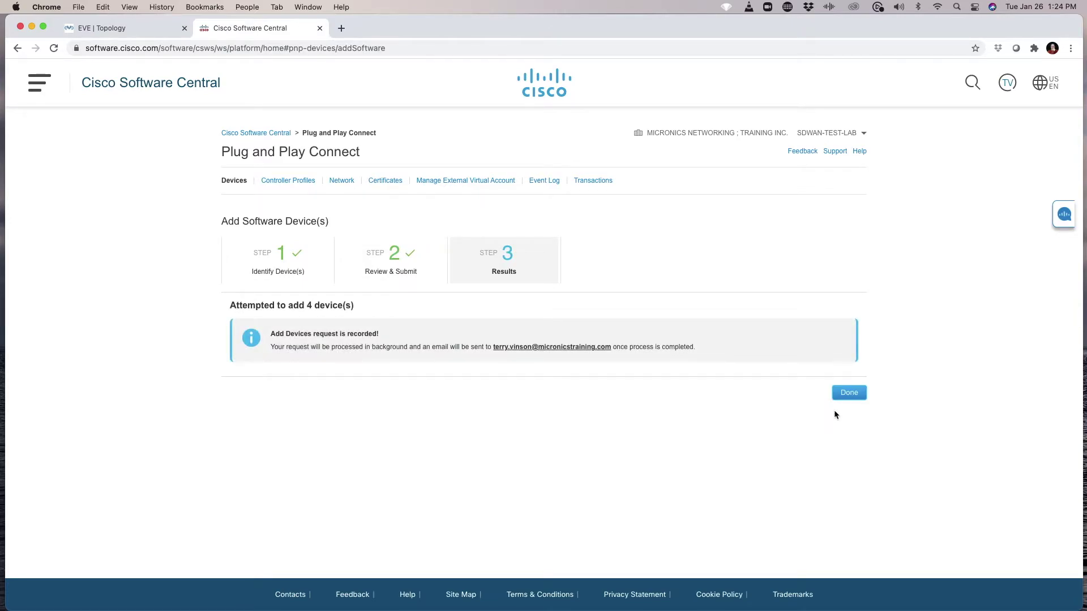
pyautogui.click(854, 396)
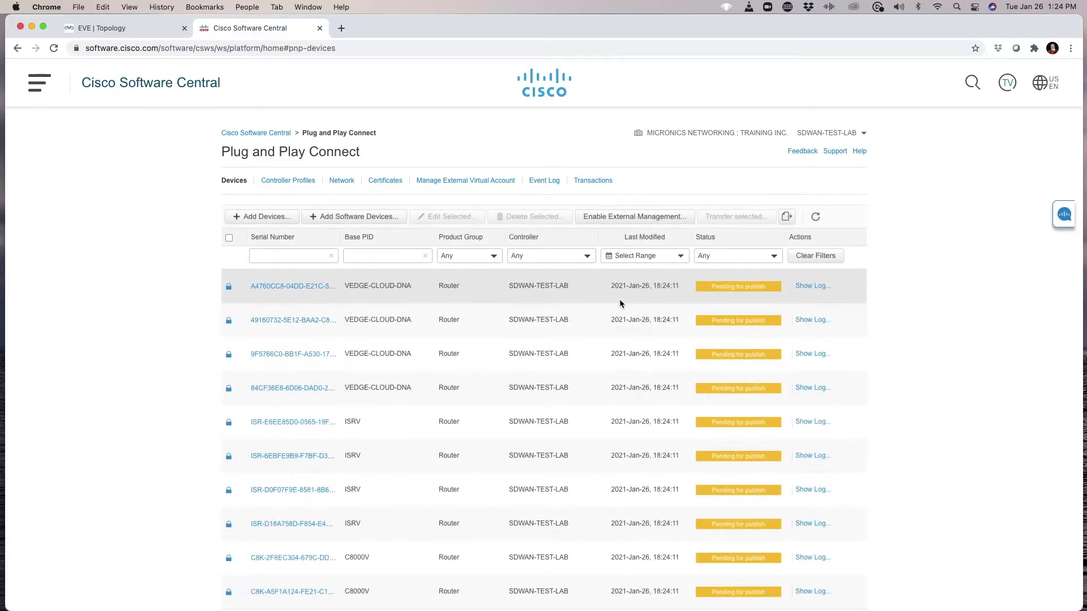
# Check device statuses on both pages of the Devices list, then view Controller Profiles.
pyautogui.scroll(-2, 563, 314)
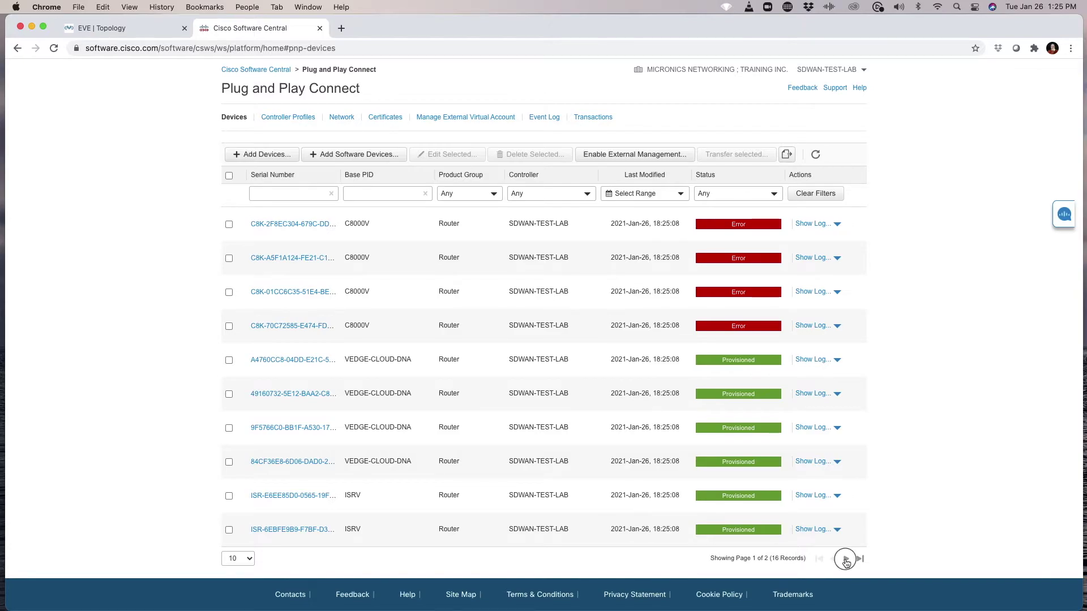
pyautogui.click(846, 561)
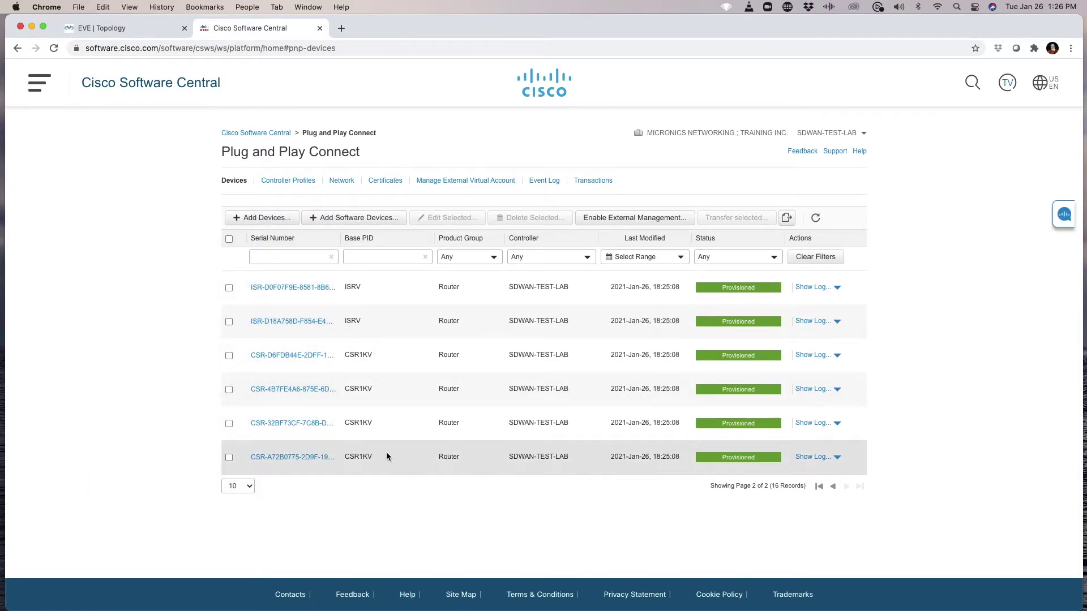
pyautogui.click(282, 181)
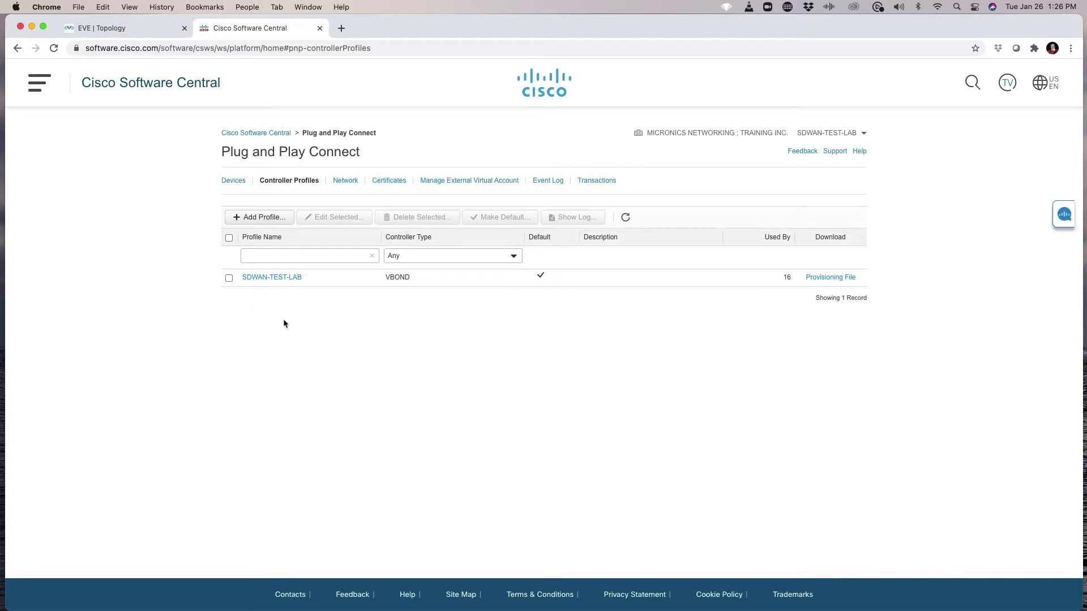
# Download the SDWAN-TEST-LAB provisioning file for controller versions 18.3 and newer, then open serialFile.viptela.
pyautogui.click(823, 278)
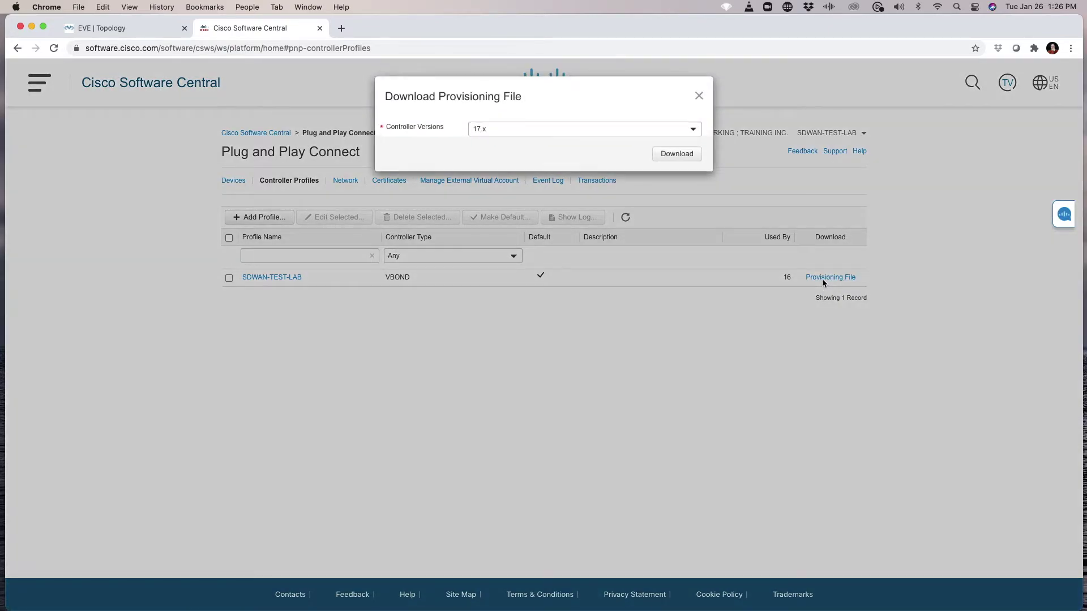
pyautogui.click(702, 131)
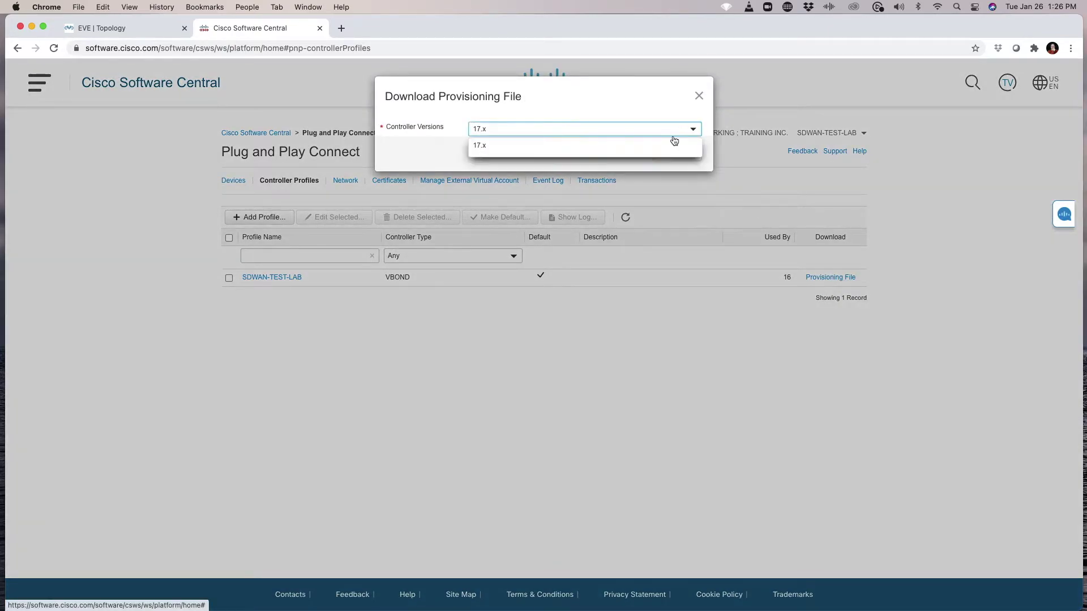
pyautogui.click(508, 167)
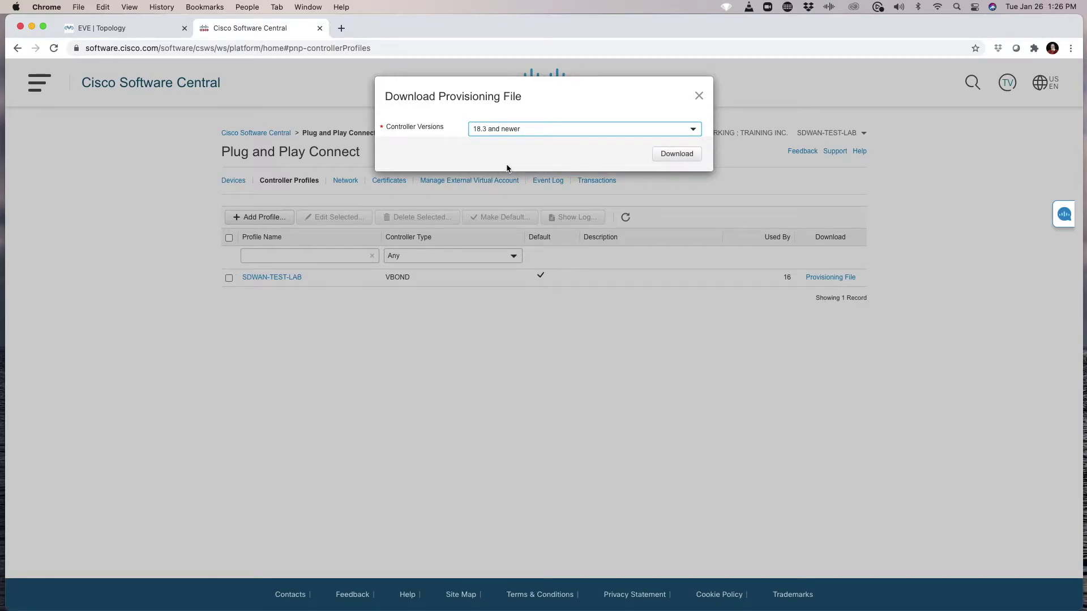
pyautogui.click(676, 156)
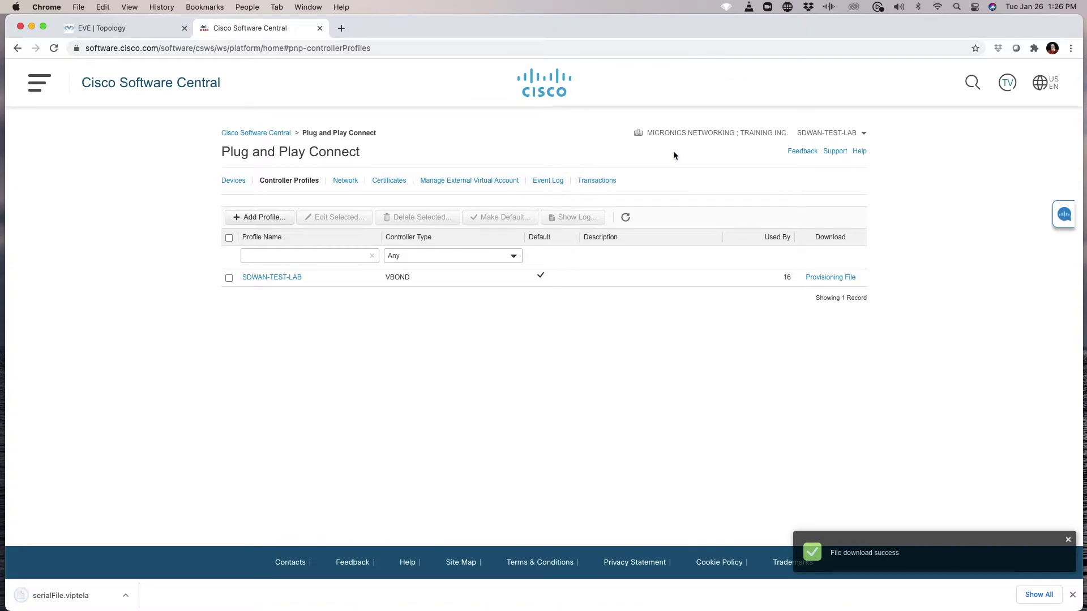
pyautogui.click(98, 606)
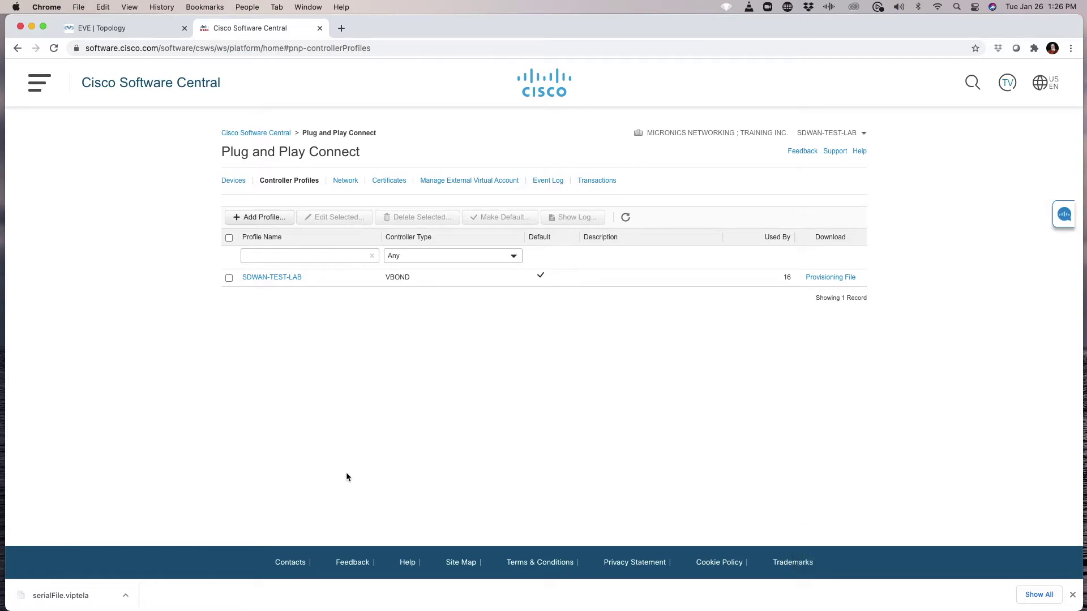
# In vManage, go to the WAN Edge device list, start an edge list upload, then cancel it.
pyautogui.click(143, 29)
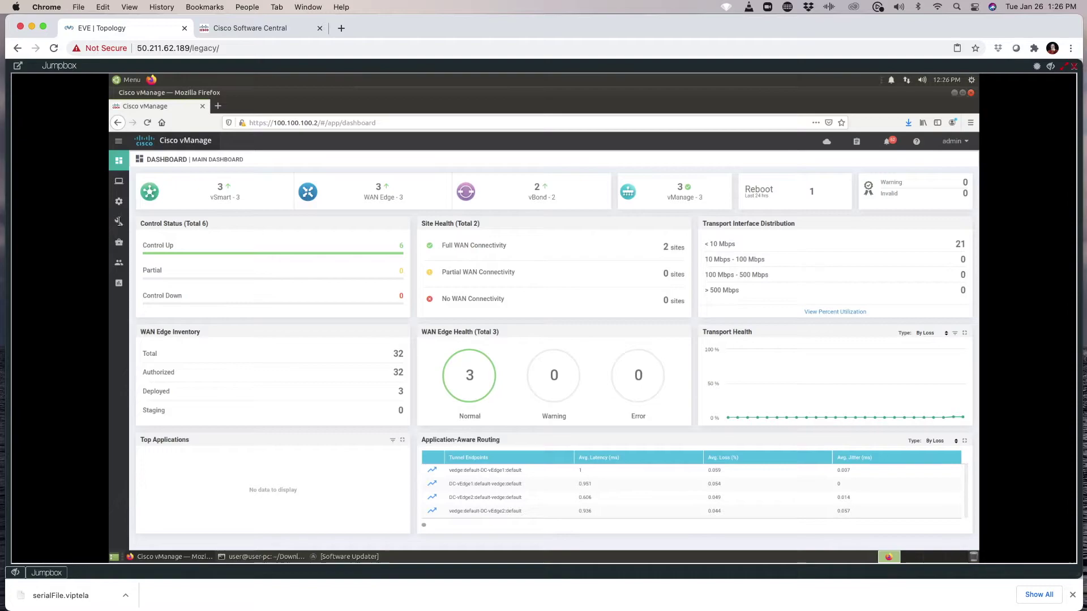
pyautogui.moveTo(119, 202)
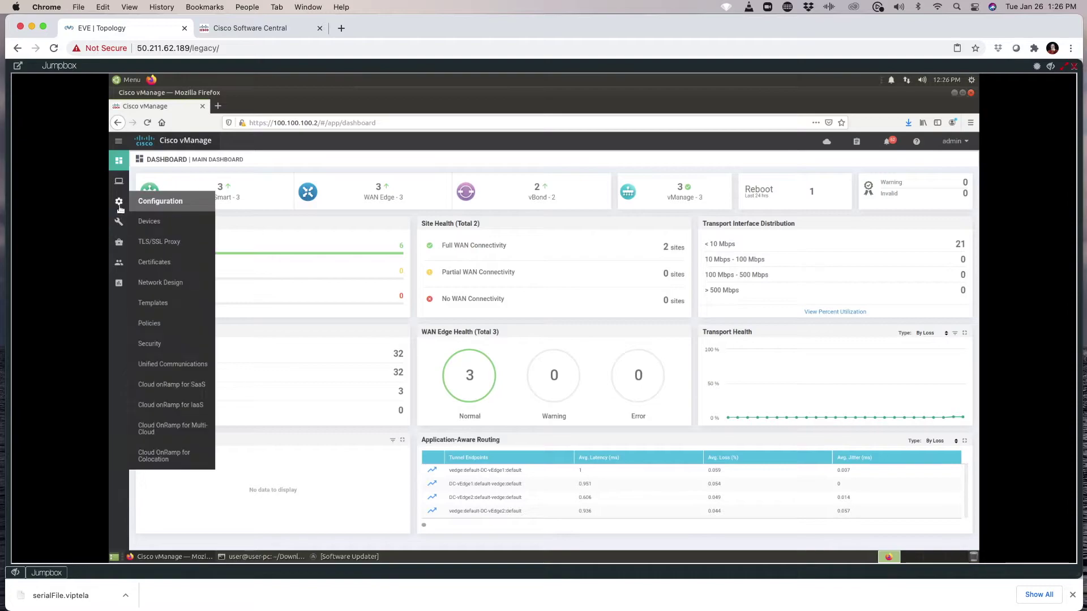
pyautogui.click(147, 222)
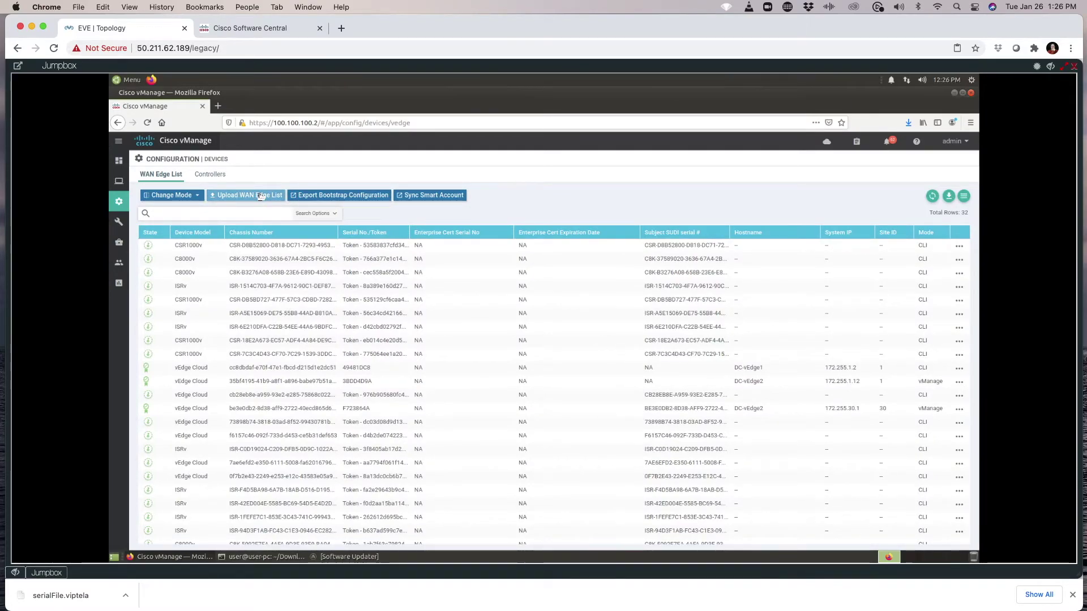
pyautogui.click(247, 196)
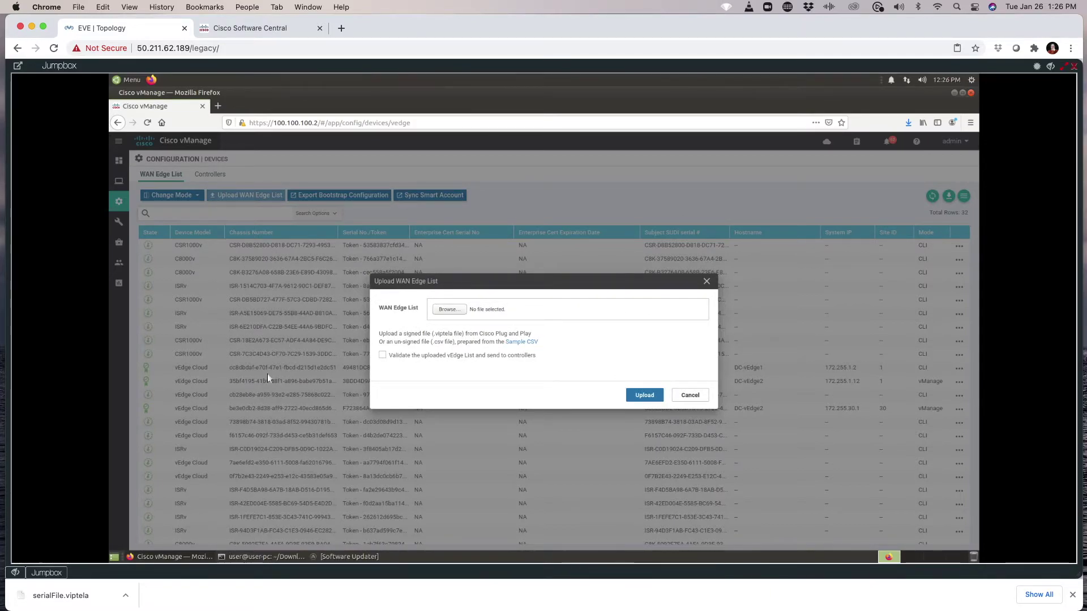
pyautogui.click(697, 400)
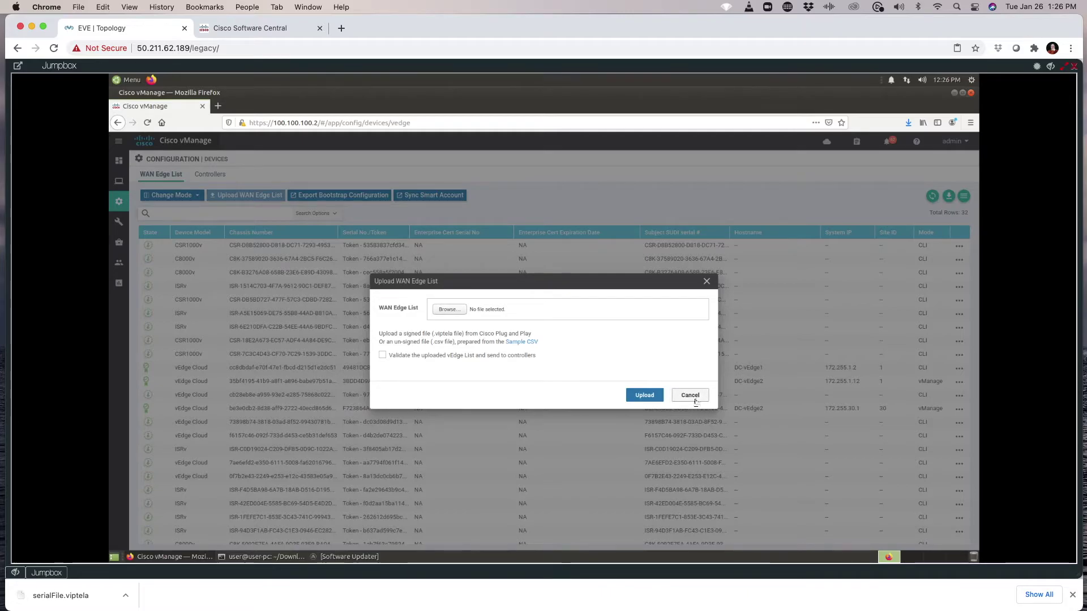
pyautogui.click(696, 400)
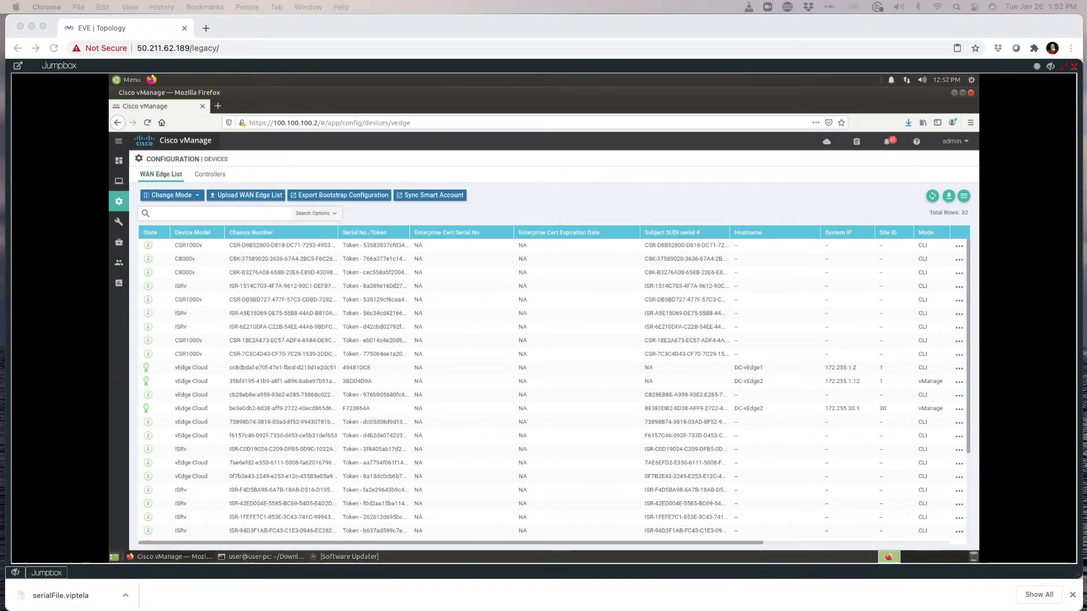
pyautogui.moveTo(244, 560)
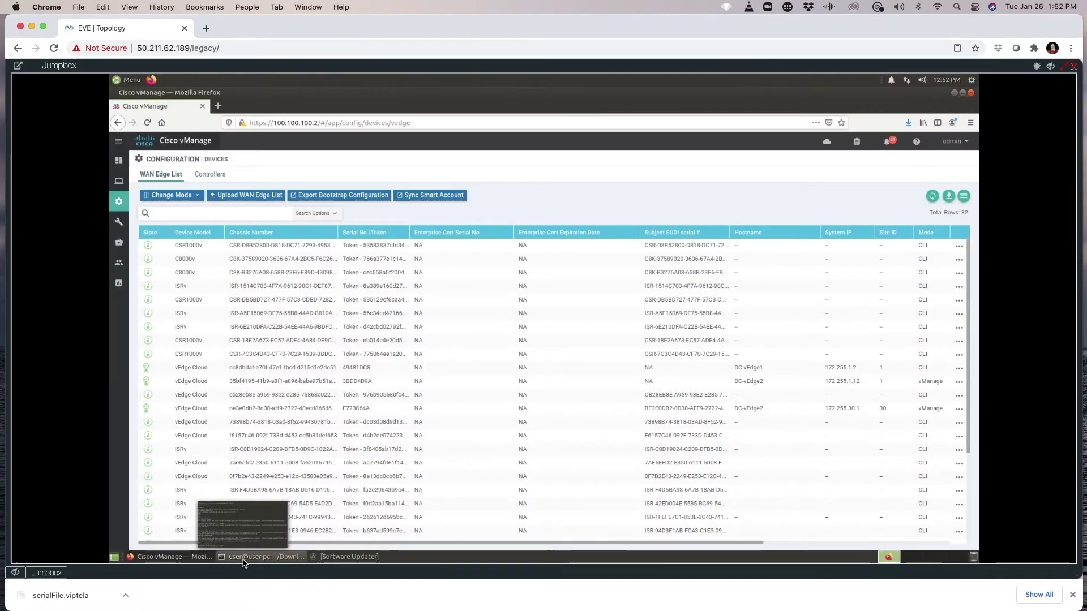
# In the jumpbox terminal, create a TEST folder in Downloads with mkdir TEST.
pyautogui.click(243, 558)
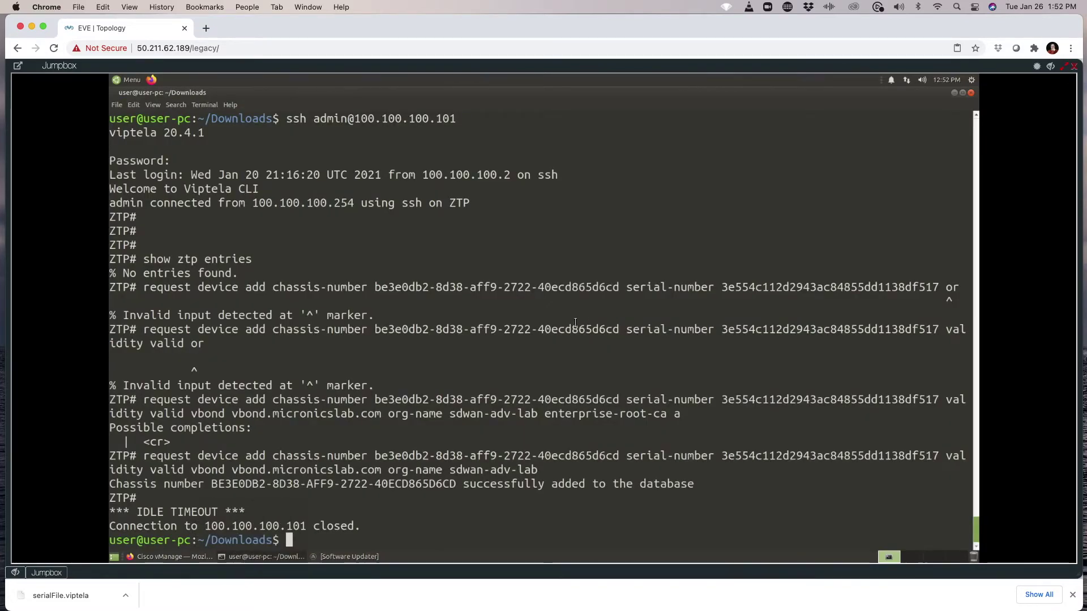
pyautogui.write('cd')
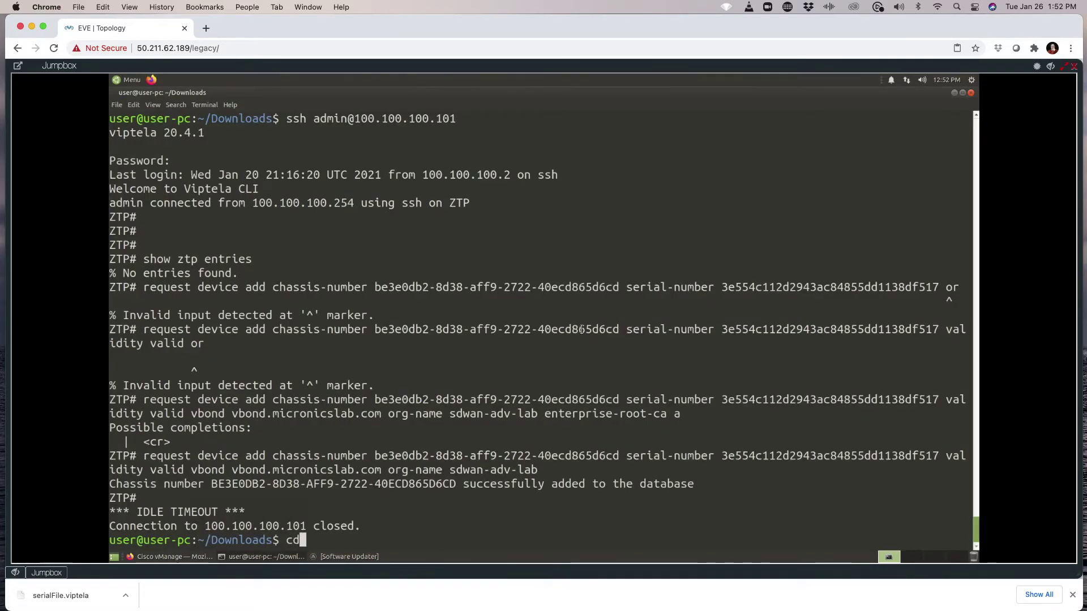
pyautogui.press('BackSpace')
pyautogui.press('BackSpace')
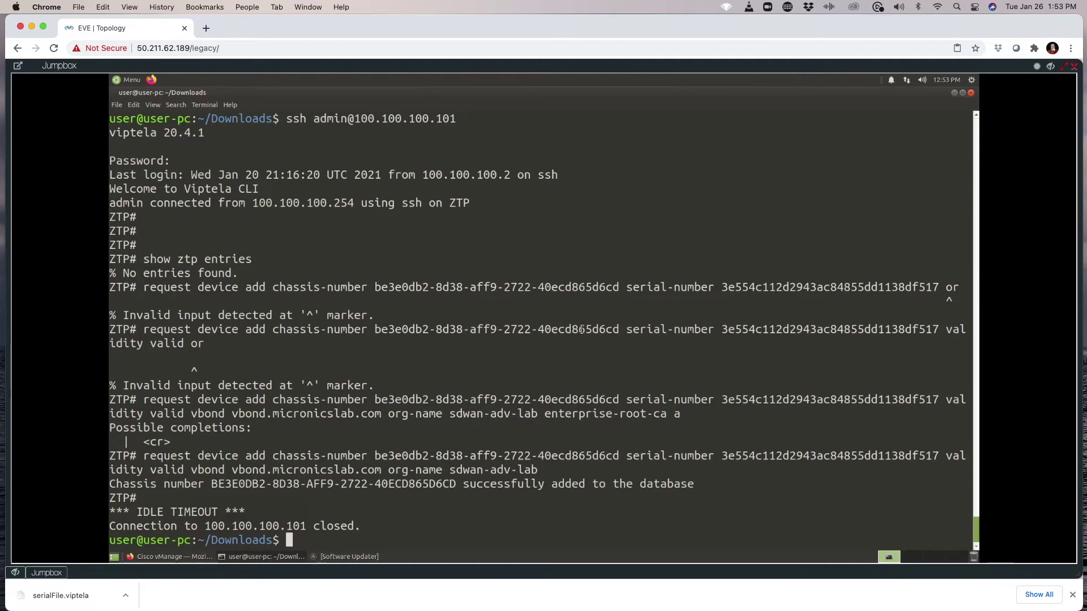
pyautogui.write('mkdir ')
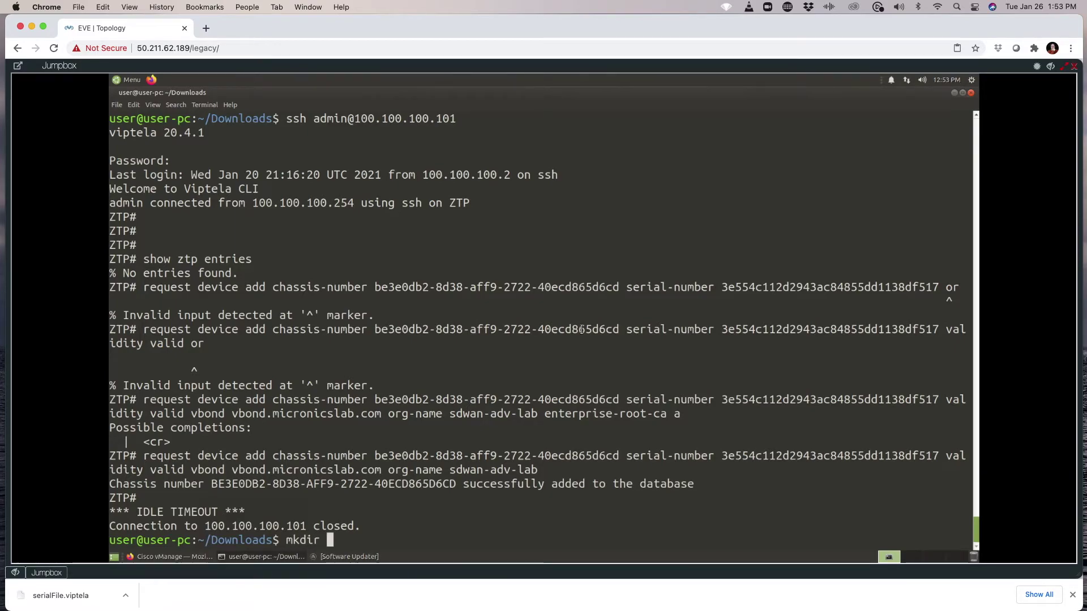
pyautogui.write('TEST')
pyautogui.press('Return')
# Move into TEST and generate a 2048-bit RSA private key named SDWAN.key.
pyautogui.write('c')
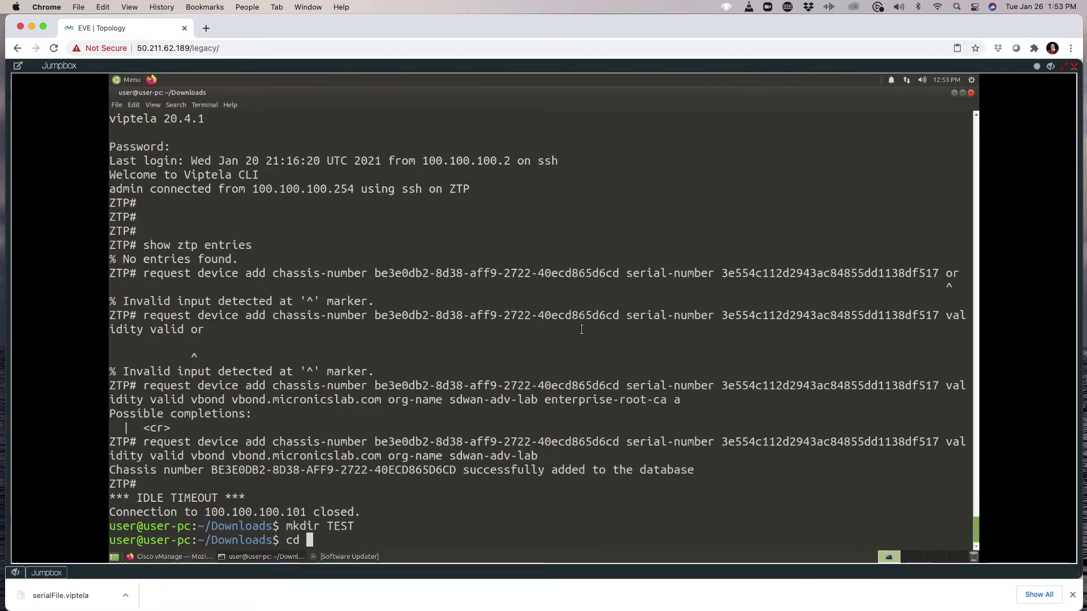
pyautogui.press('Return')
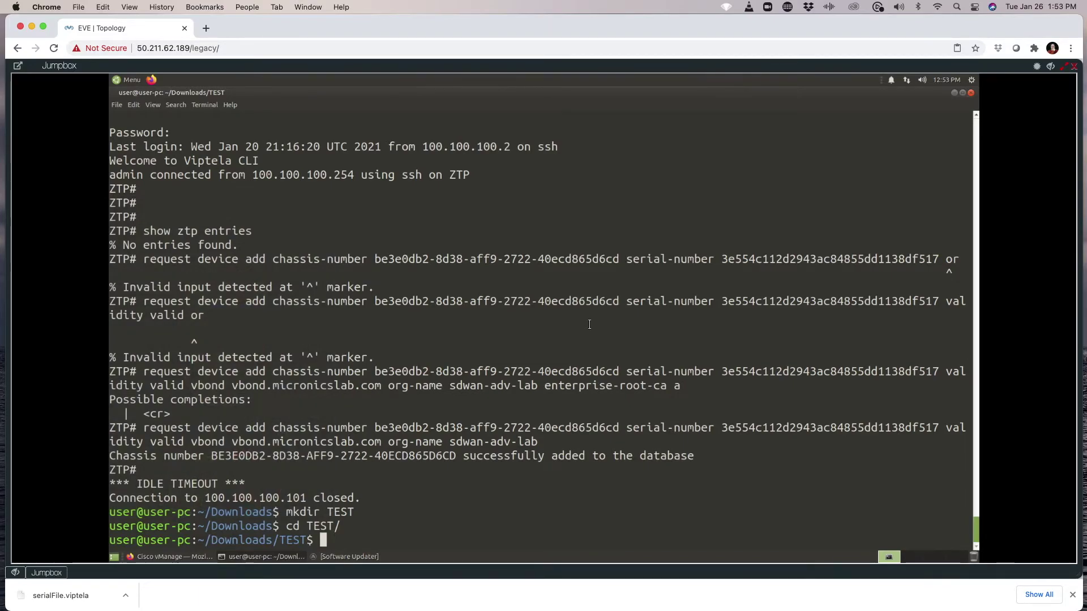
pyautogui.write('open')
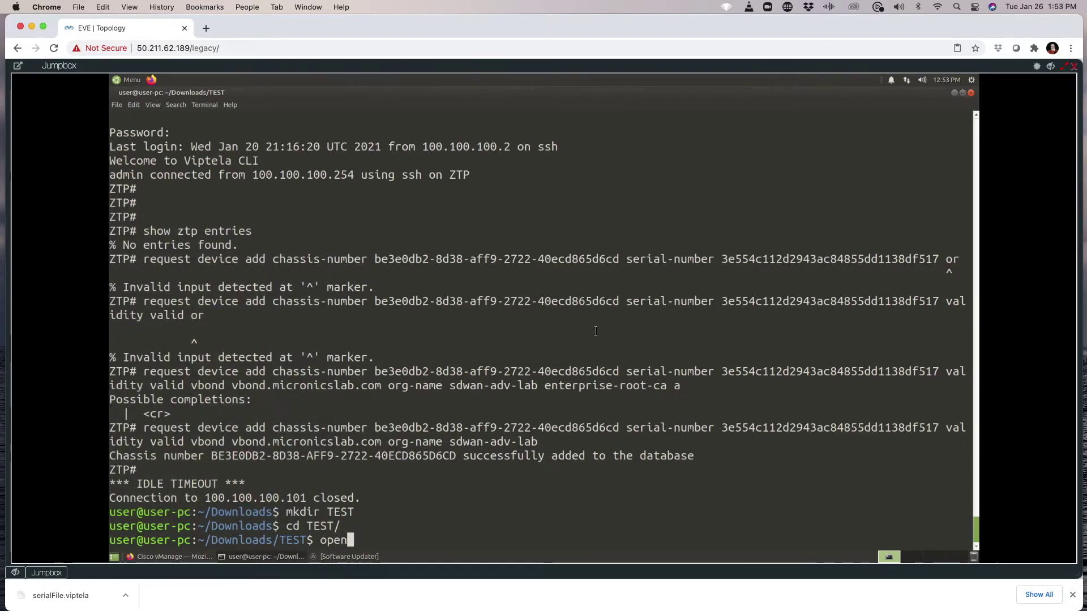
pyautogui.write('ssl')
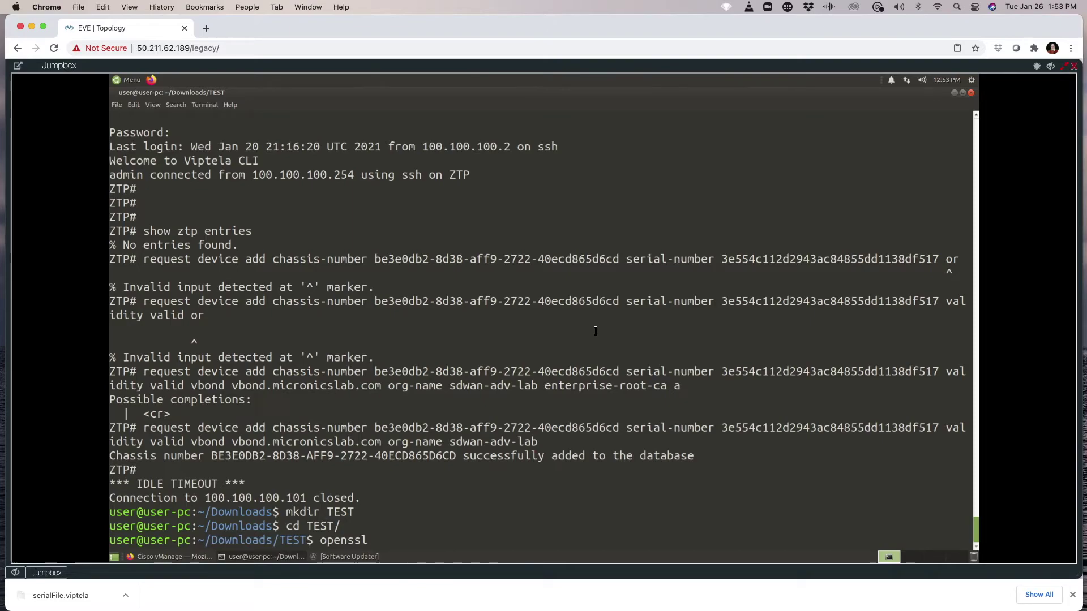
pyautogui.write(' genrsa -out ')
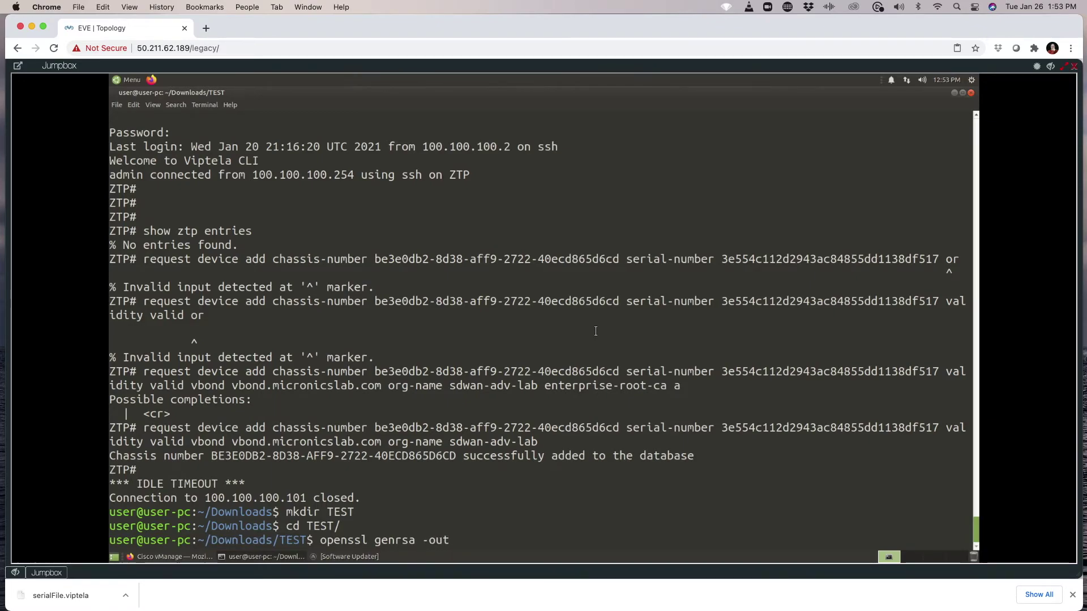
pyautogui.write('SDW')
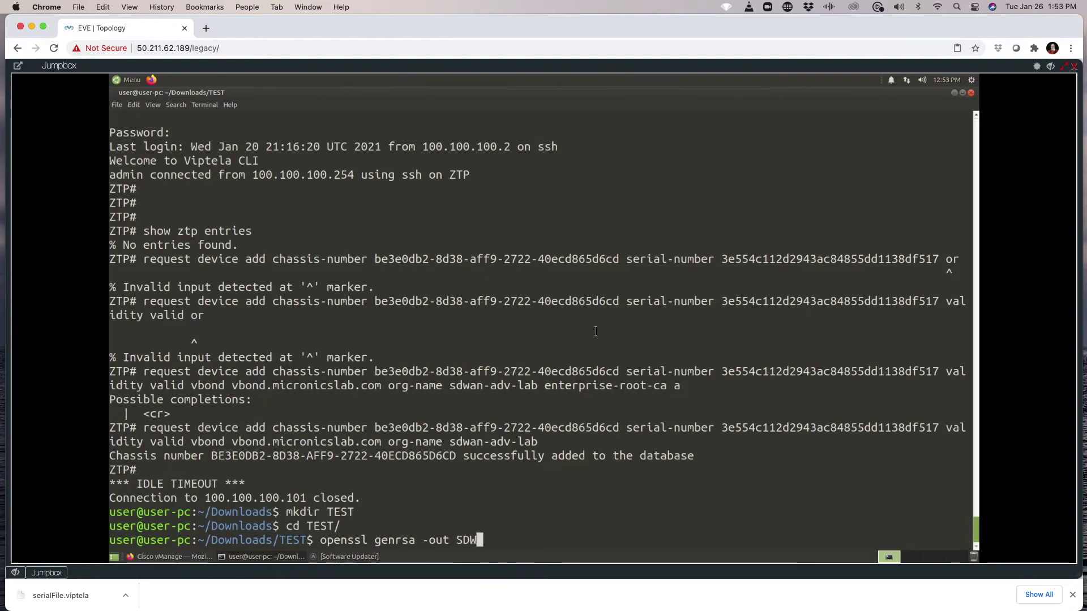
pyautogui.write('AN.key')
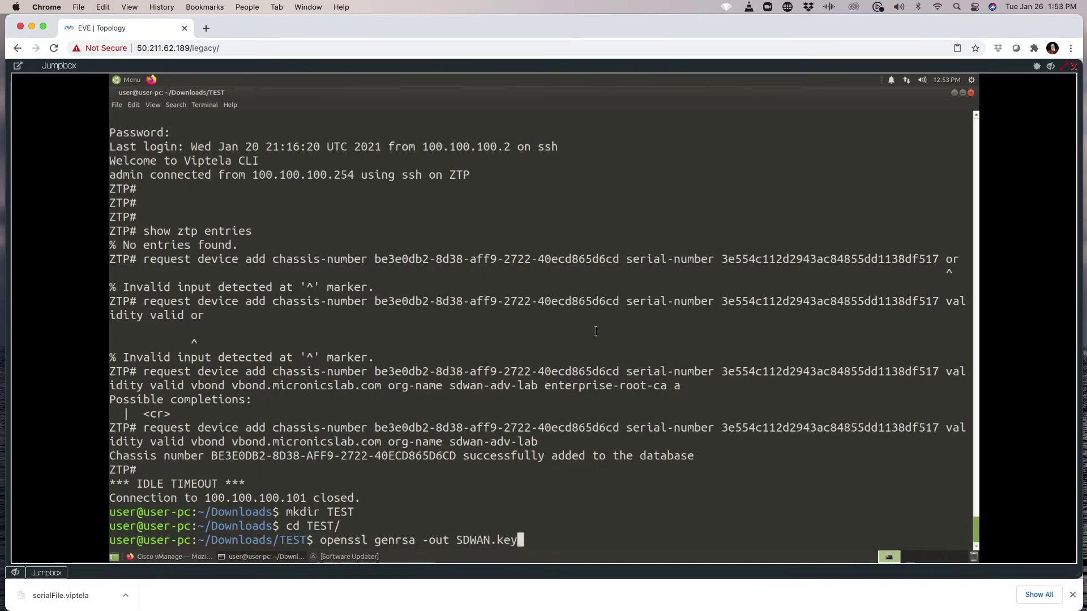
pyautogui.write(' 2048')
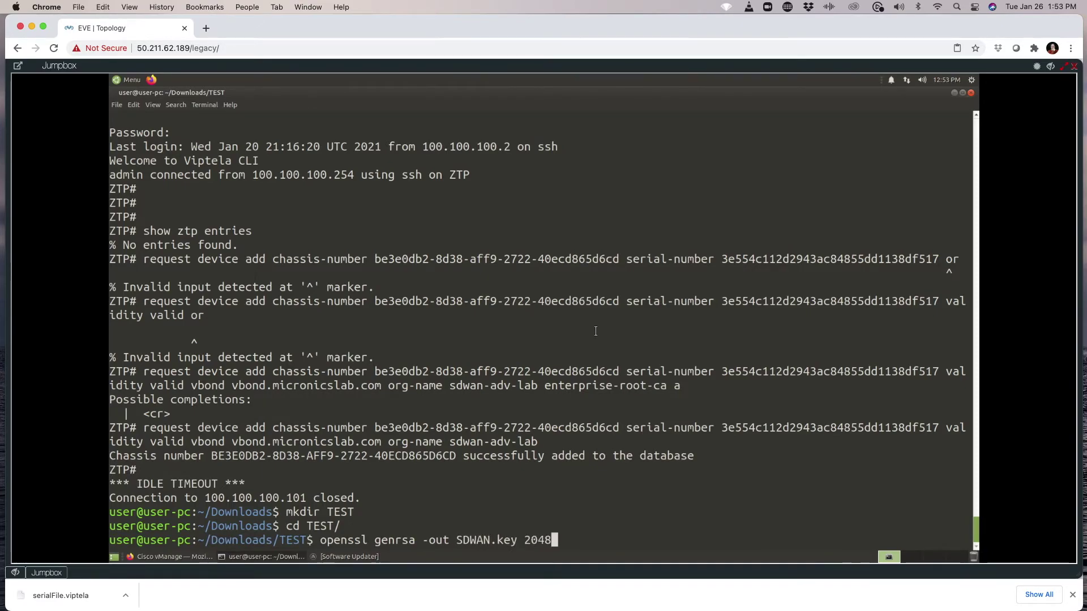
pyautogui.press('Return')
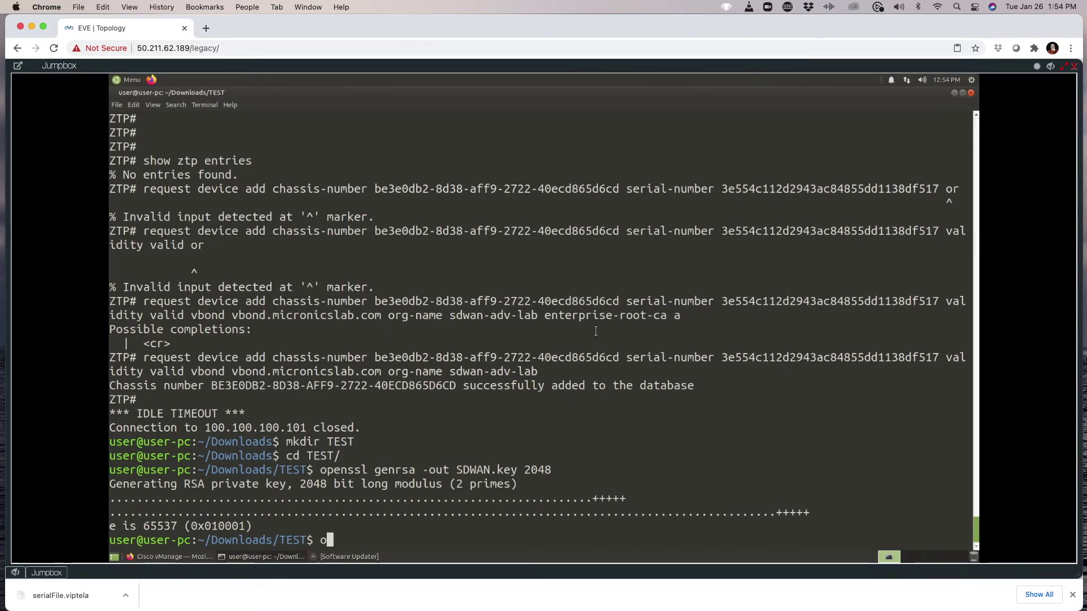
# Type the openssl req -x509 command with key SDWAN.key, sha256, 2000 days, subject /C=US/ST=VA/L=Radiant.
pyautogui.write('penssl req -x509')
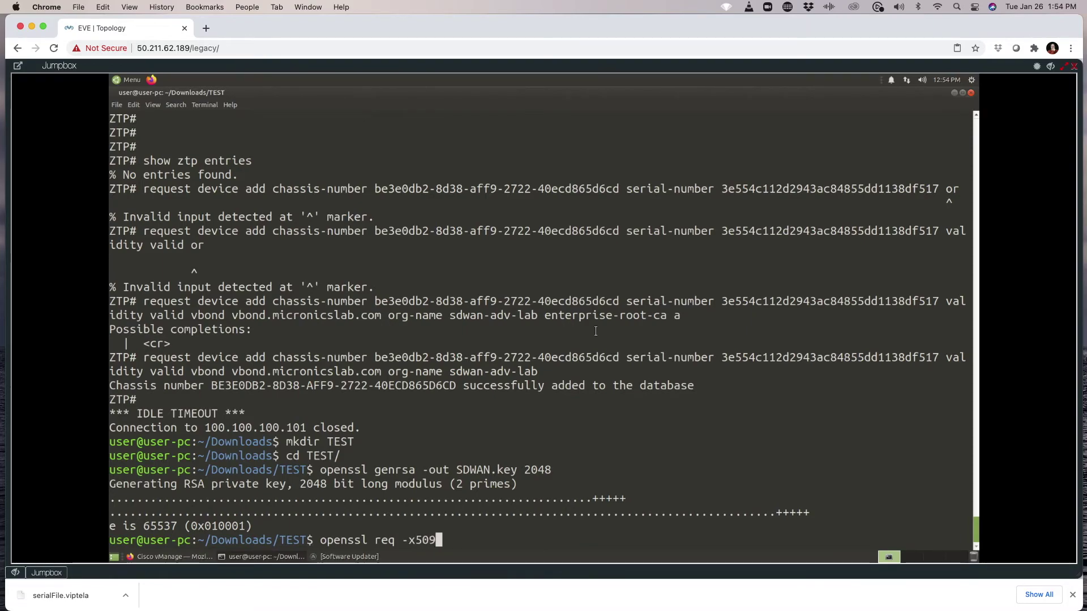
pyautogui.write(' -new -key ')
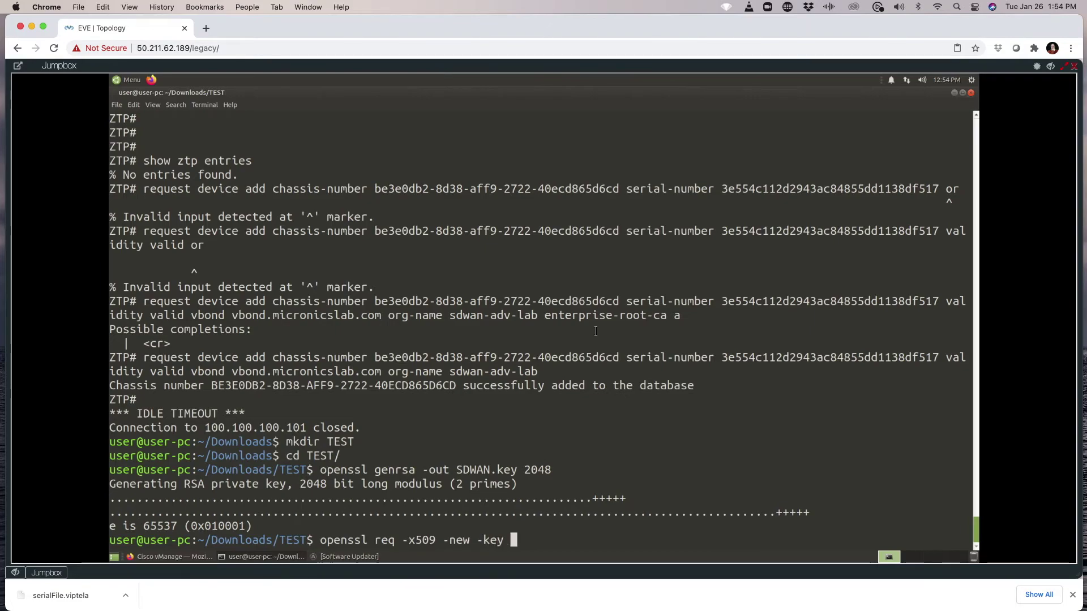
pyautogui.write('S')
pyautogui.press('Tab')
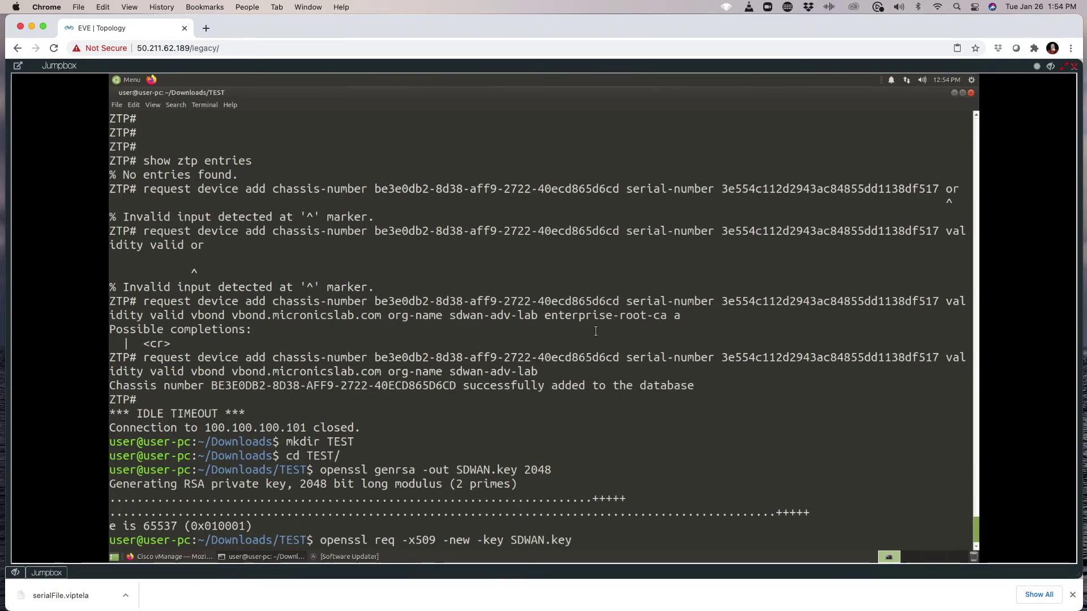
pyautogui.write('-s')
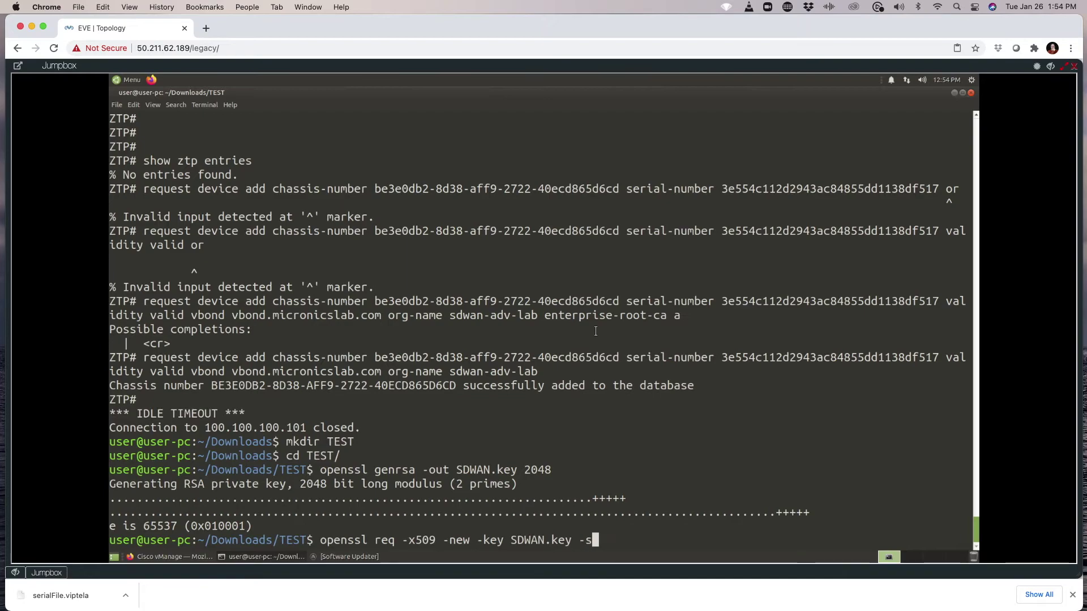
pyautogui.write('ha256')
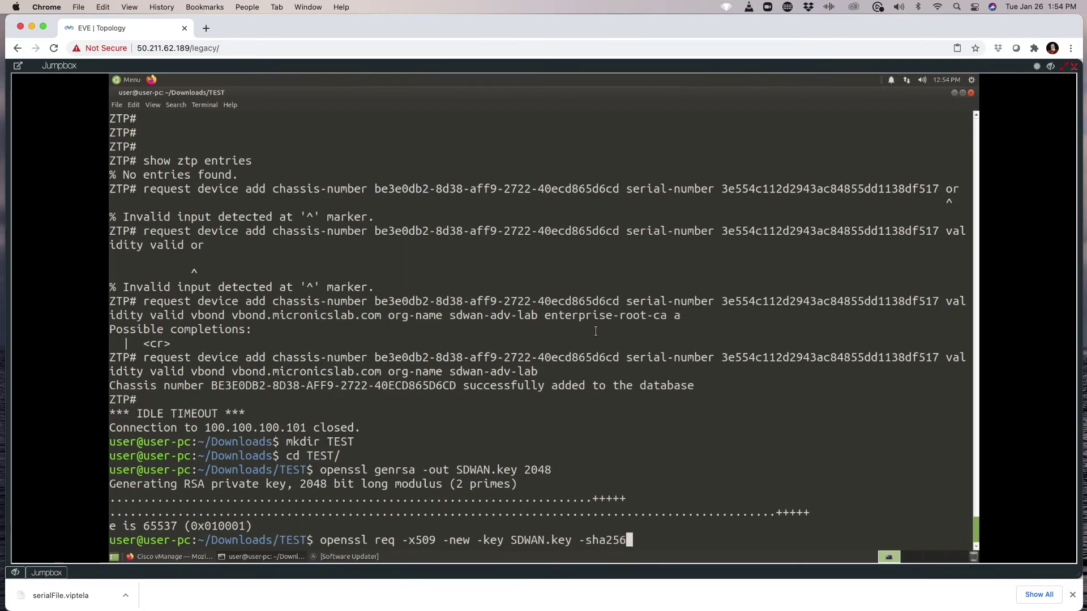
pyautogui.write(' -days ')
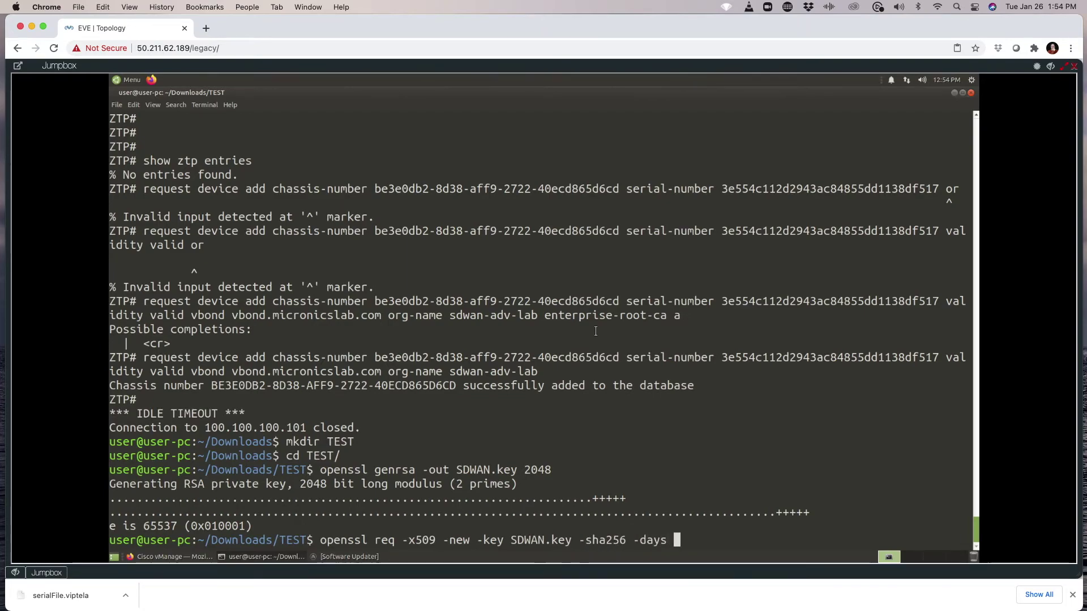
pyautogui.write('2000 ')
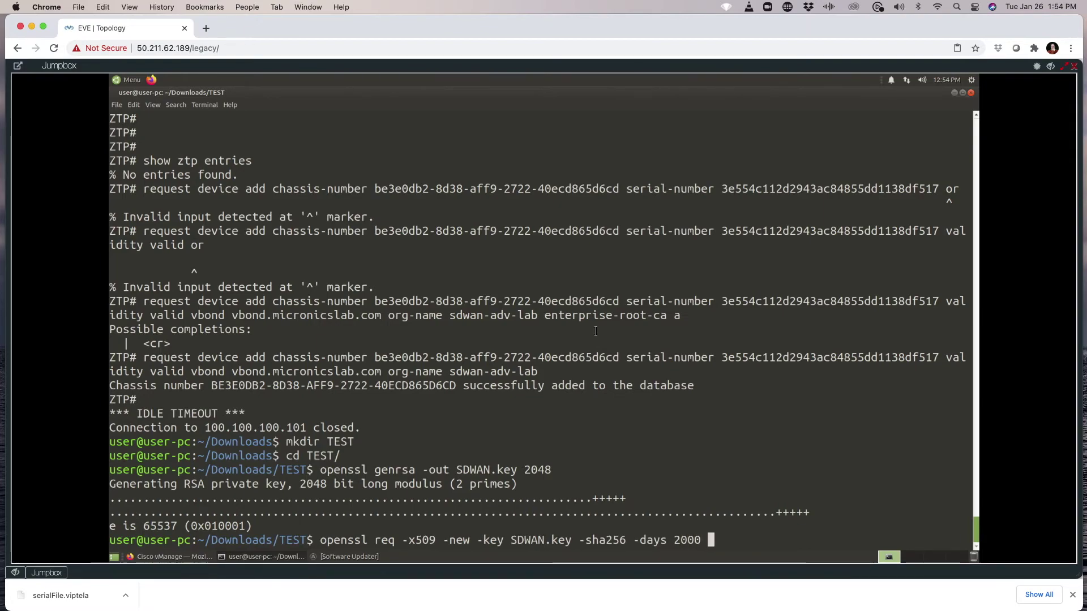
pyautogui.write('-sub')
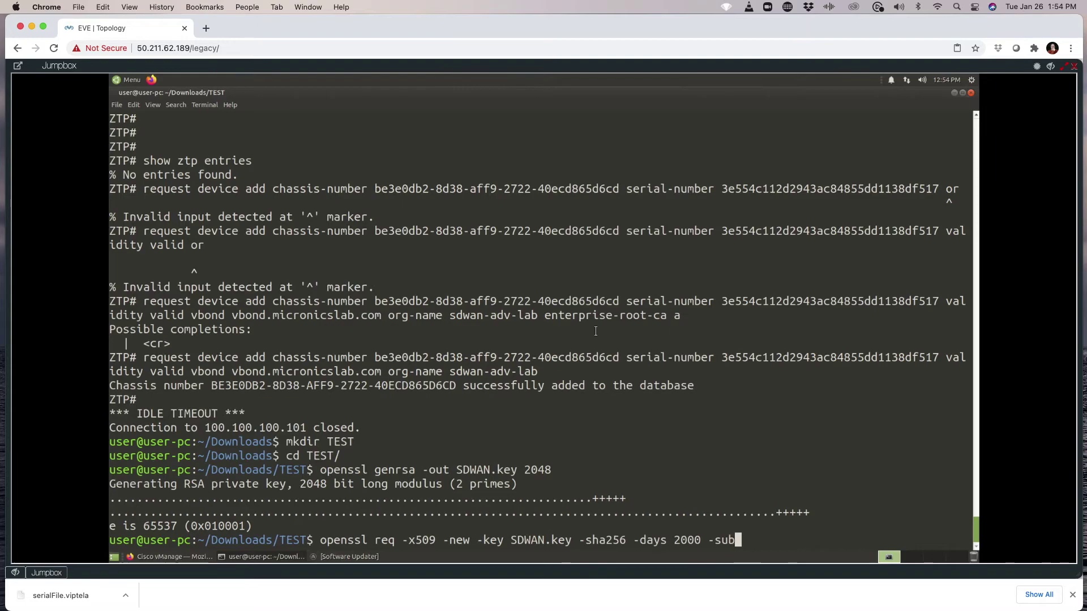
pyautogui.write('j "?')
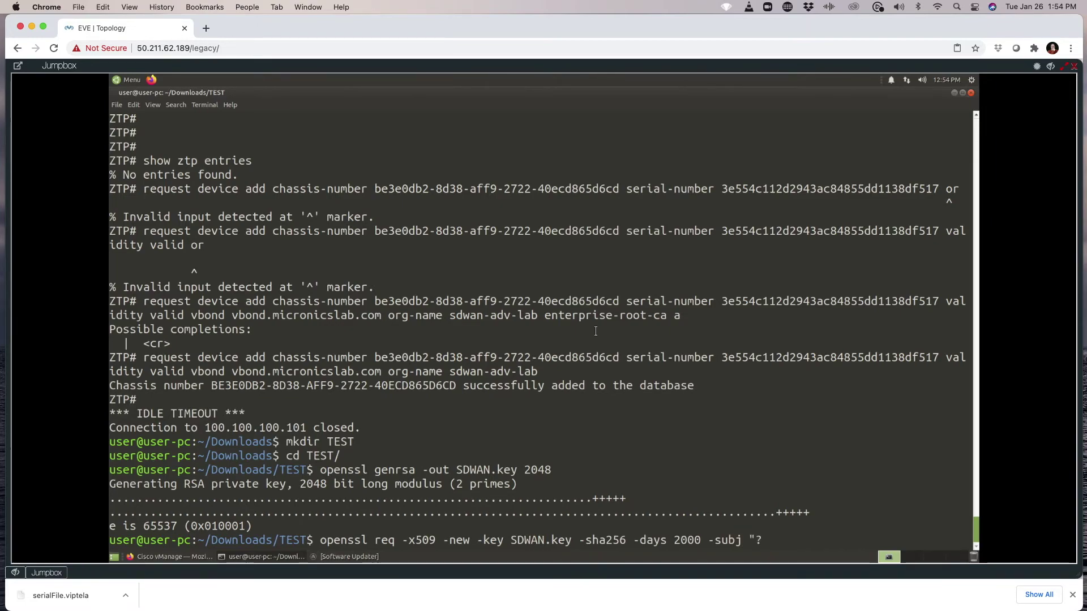
pyautogui.press('BackSpace')
pyautogui.write('/')
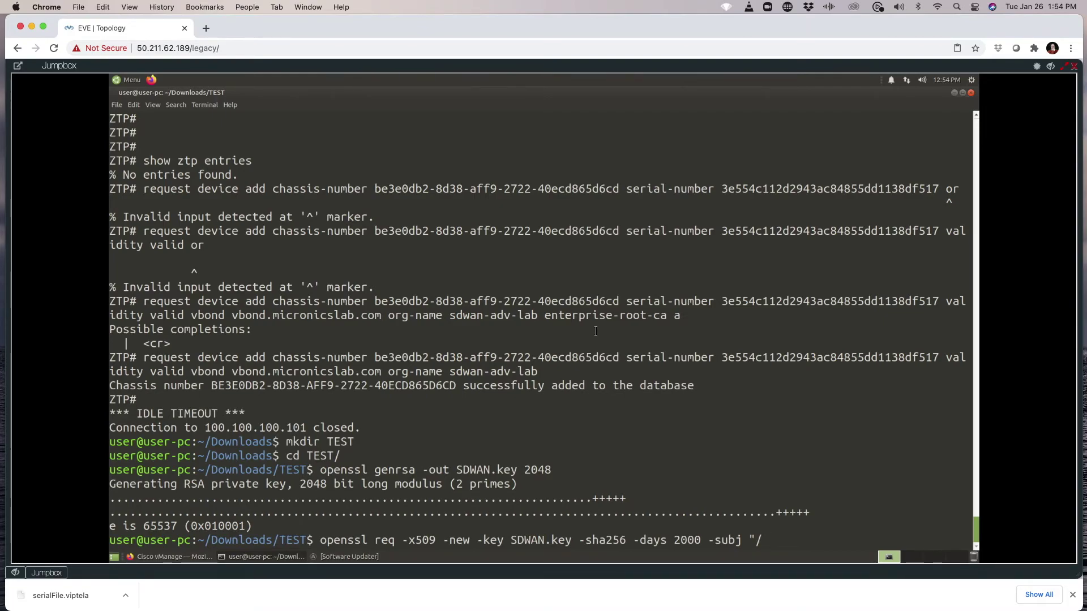
pyautogui.write('C')
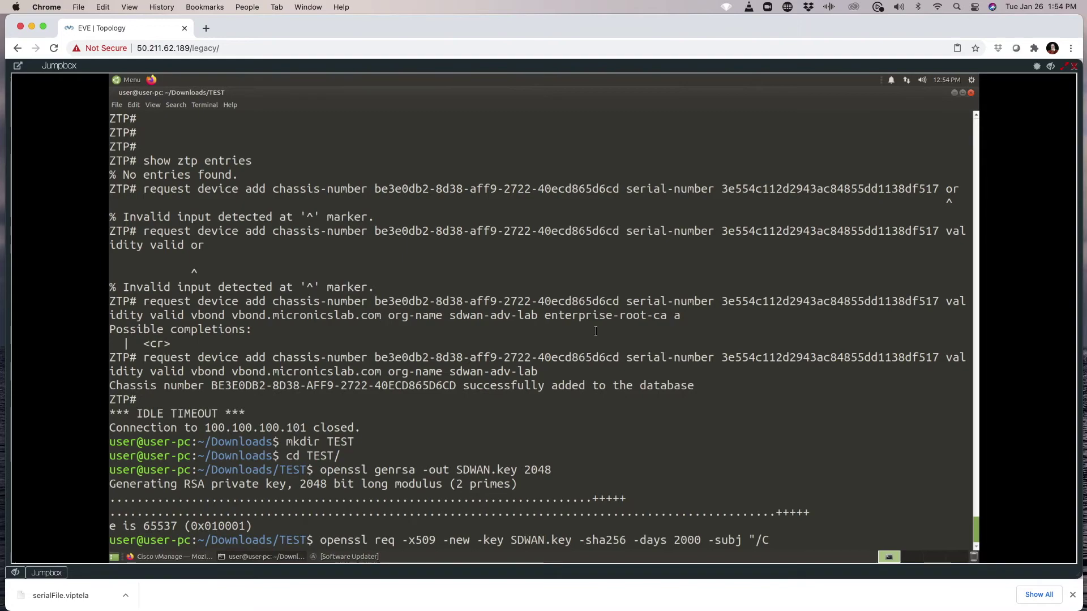
pyautogui.write('=US')
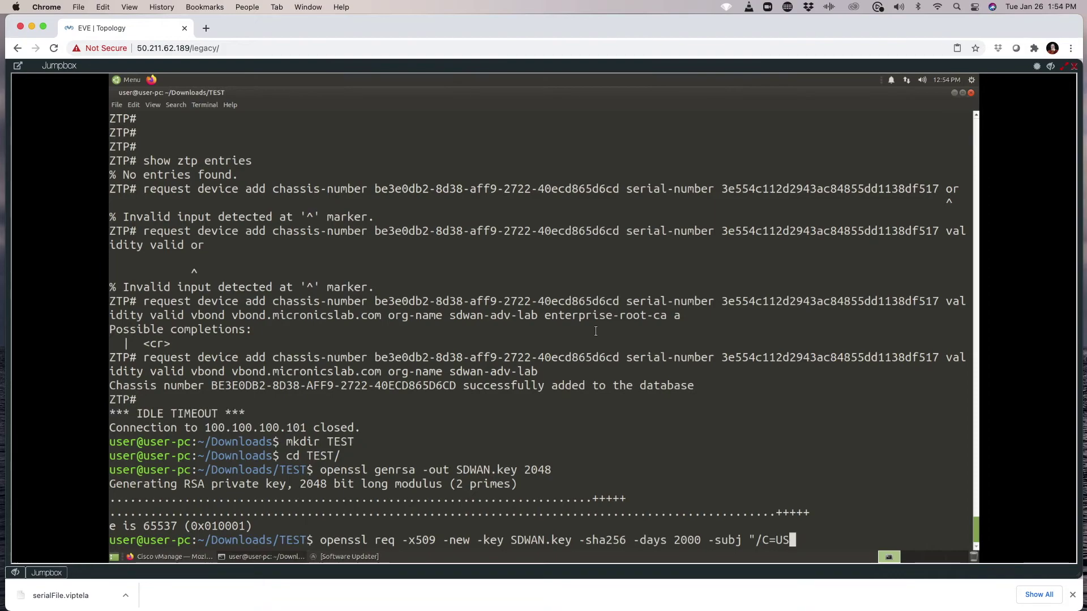
pyautogui.write('/ST-')
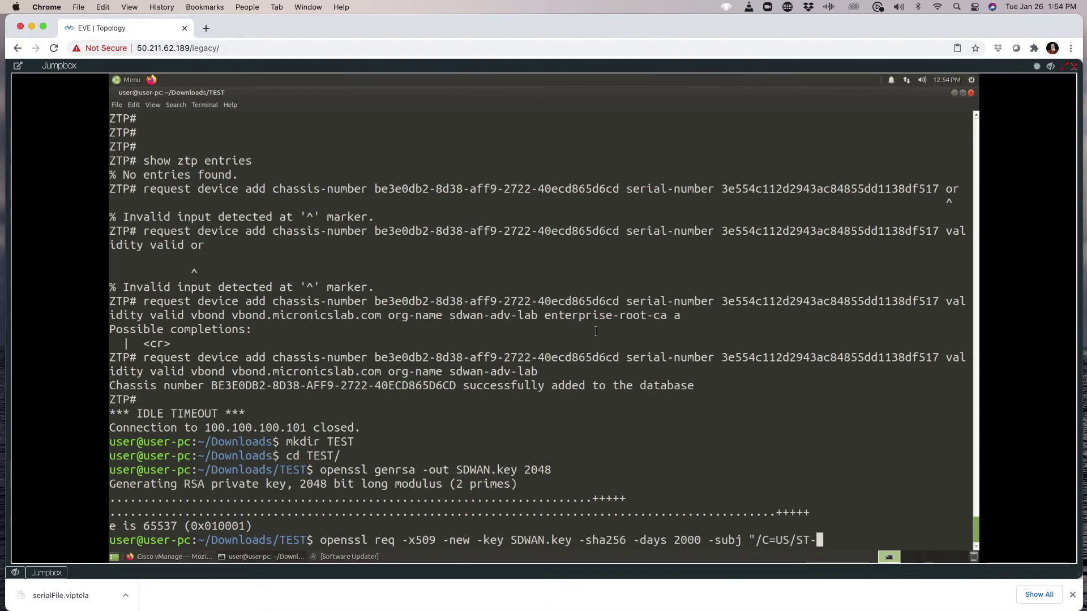
pyautogui.write('=')
pyautogui.write('Vir')
pyautogui.write('gi')
pyautogui.press('BackSpace')
pyautogui.press('BackSpace')
pyautogui.press('BackSpace')
pyautogui.press('BackSpace')
pyautogui.write('A')
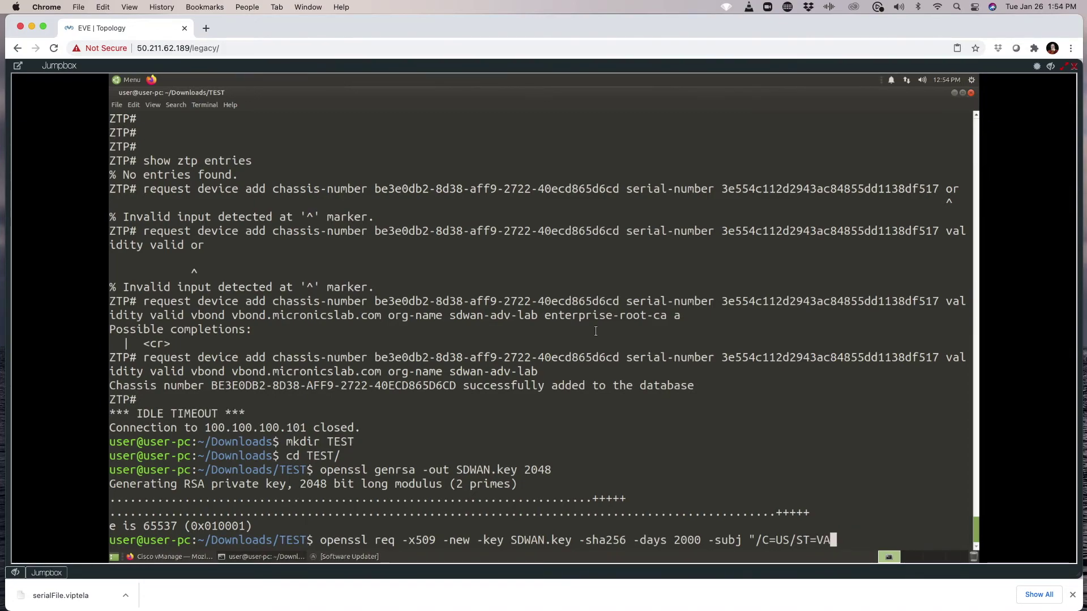
pyautogui.write('/')
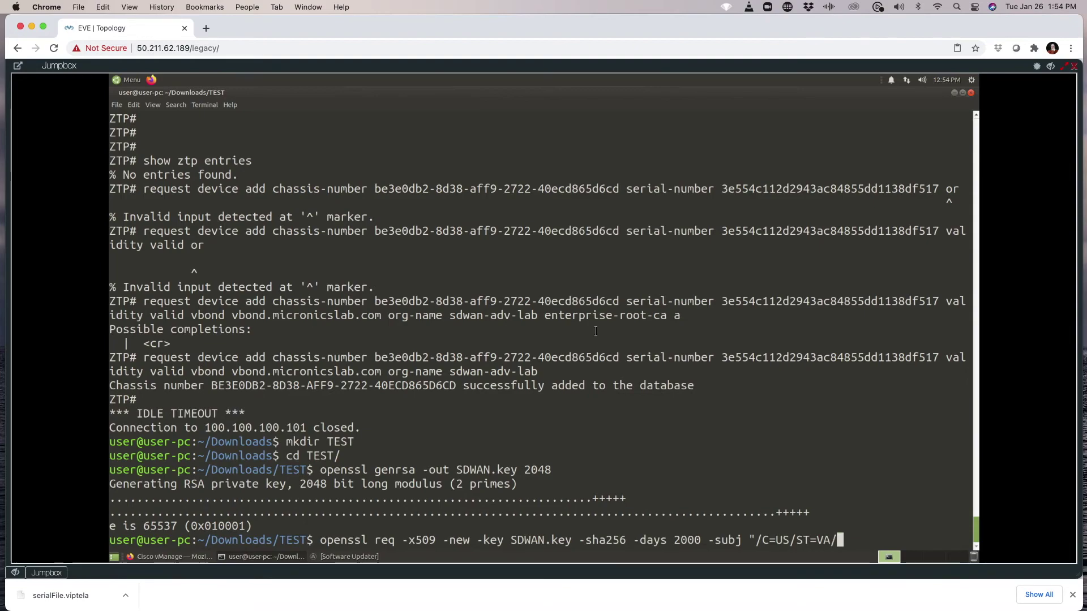
pyautogui.write('L')
pyautogui.write('=R')
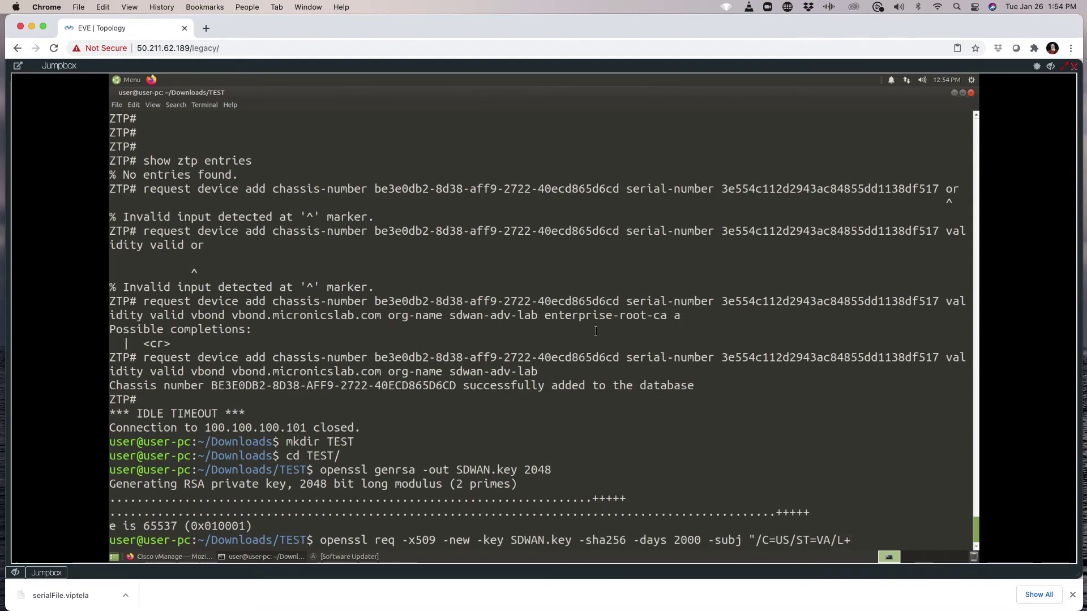
pyautogui.write('adian')
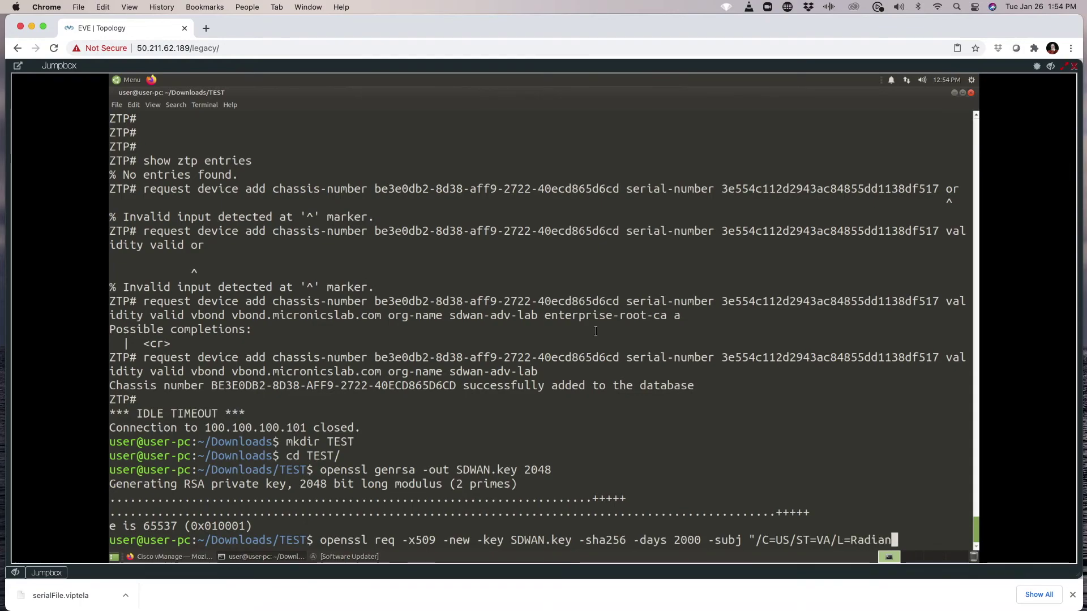
pyautogui.press('BackSpace')
pyautogui.press('BackSpace')
pyautogui.press('BackSpace')
# Complete the subject with O and CN SDWAN-TEST-LAB1, output to SDWAN.pem, and run it.
pyautogui.write('ant')
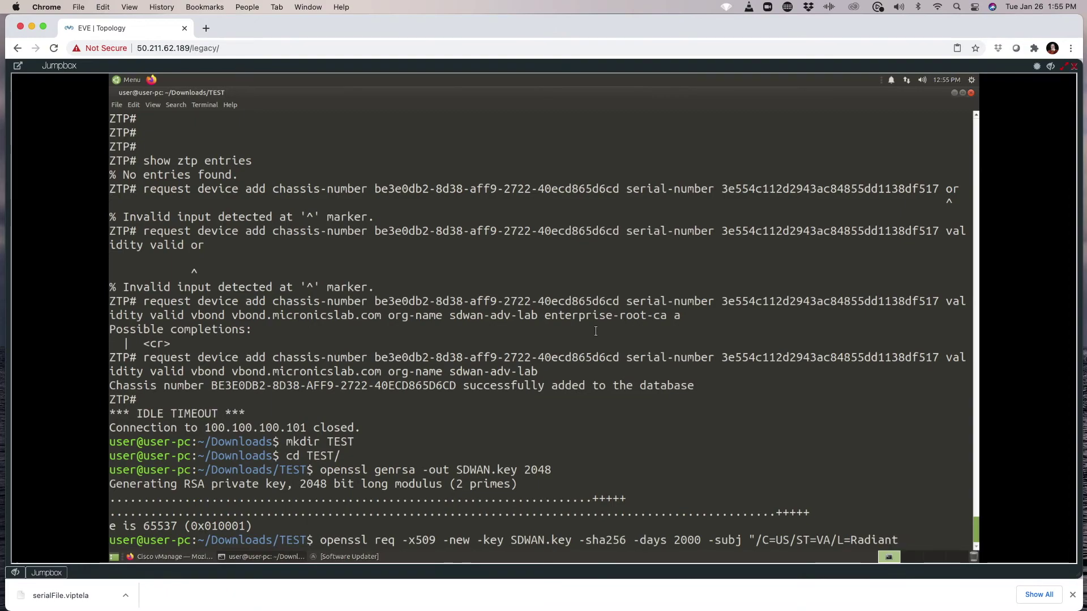
pyautogui.write('/O=')
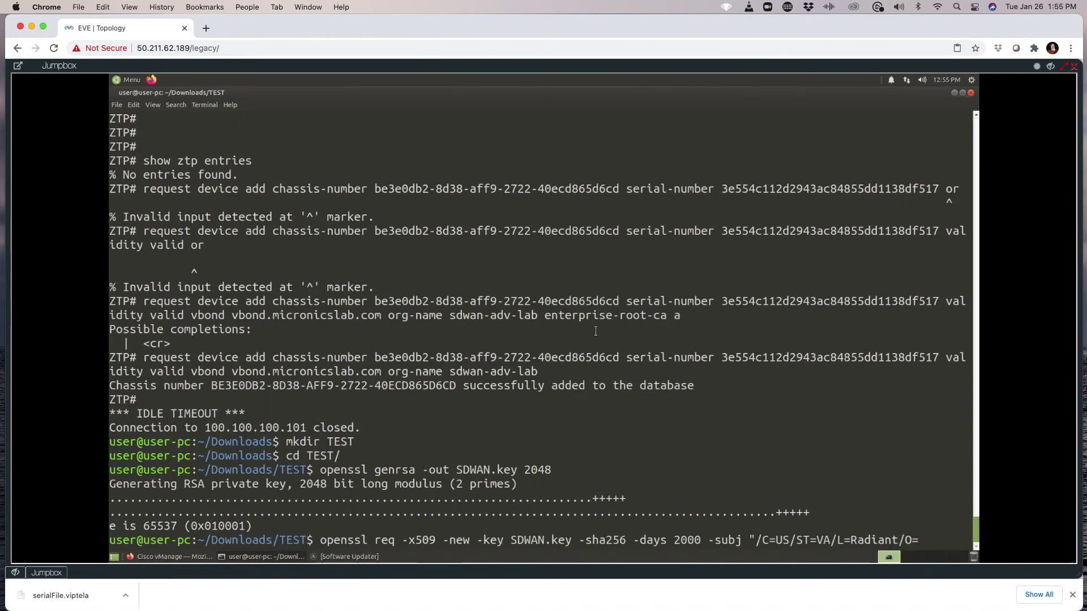
pyautogui.write('SDWAN-TEST')
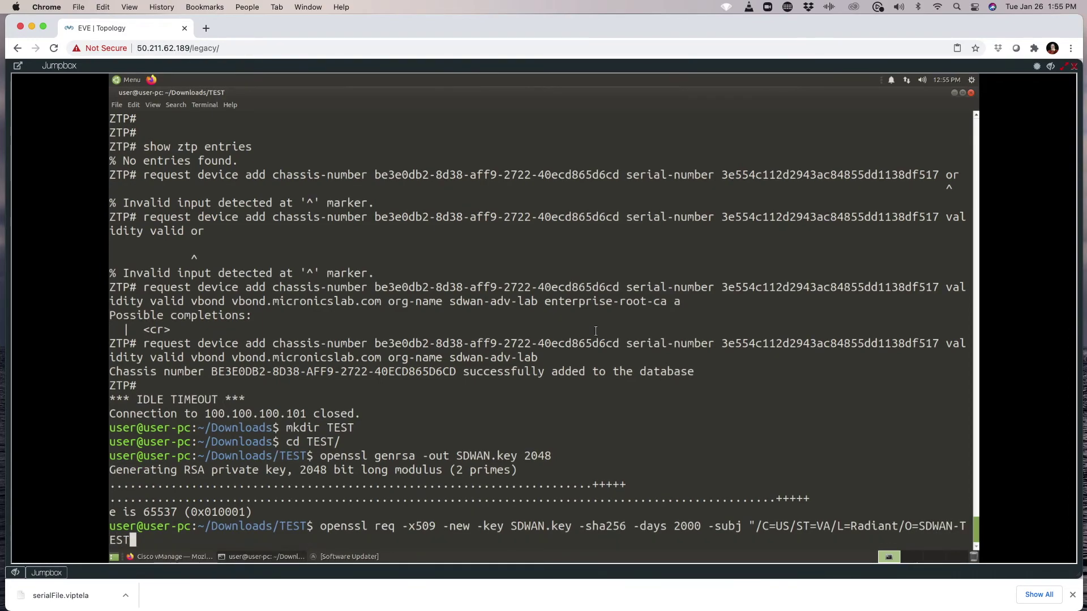
pyautogui.write('-LAB')
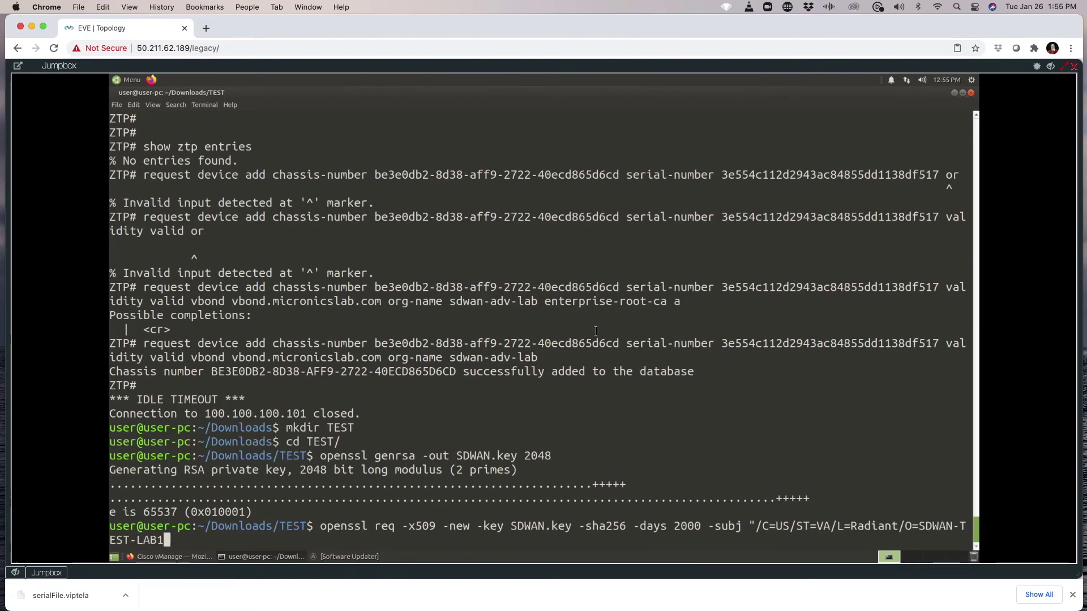
pyautogui.write('1')
pyautogui.write('/C')
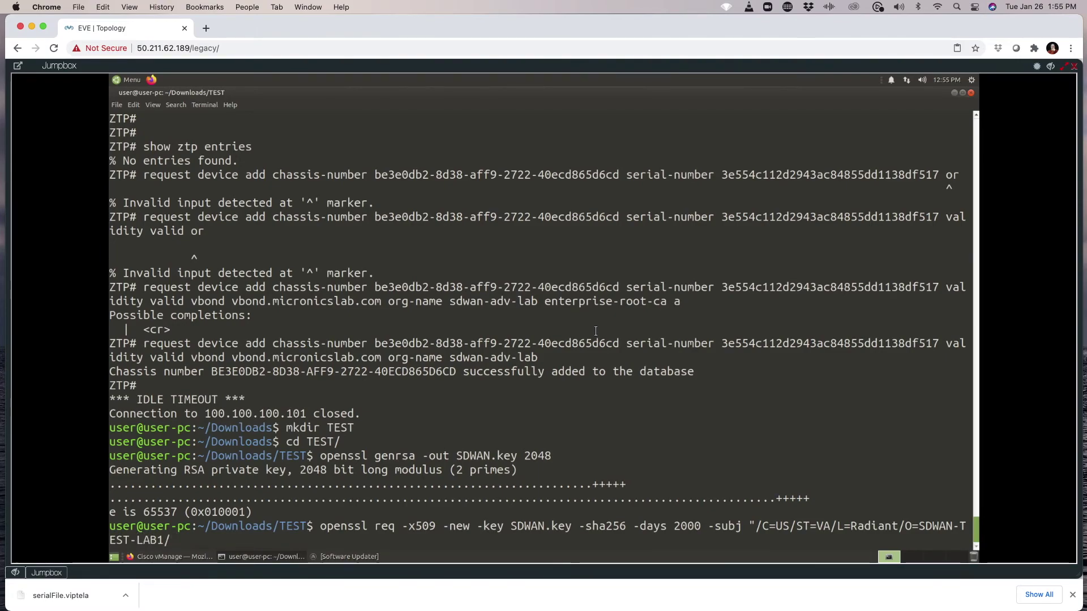
pyautogui.write('N=SDW')
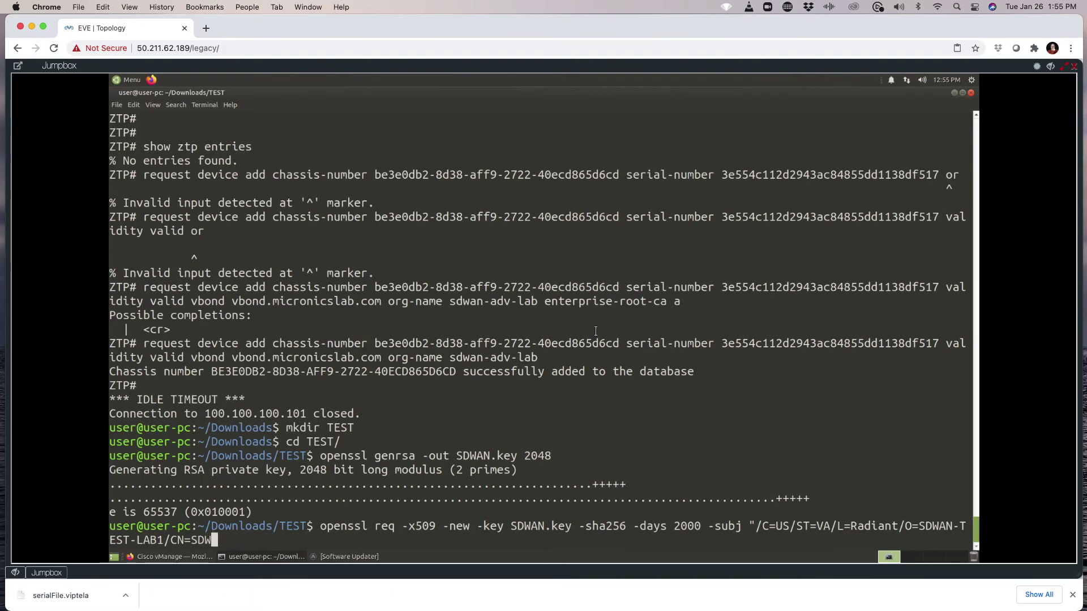
pyautogui.write('NA')
pyautogui.press('BackSpace')
pyautogui.press('BackSpace')
pyautogui.write('AN')
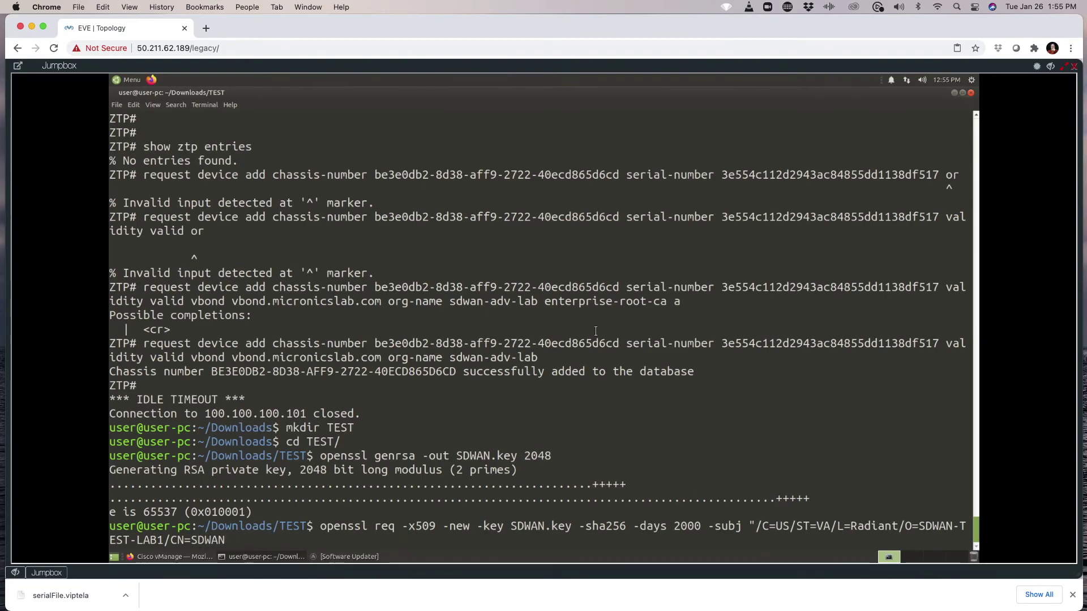
pyautogui.write('-TEST')
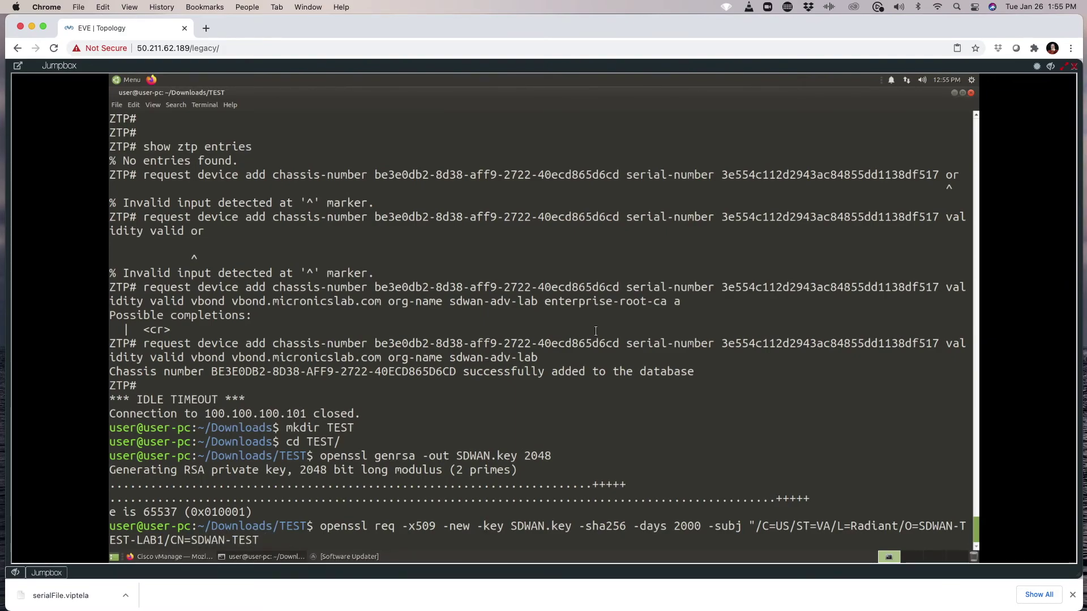
pyautogui.write('-LAB1')
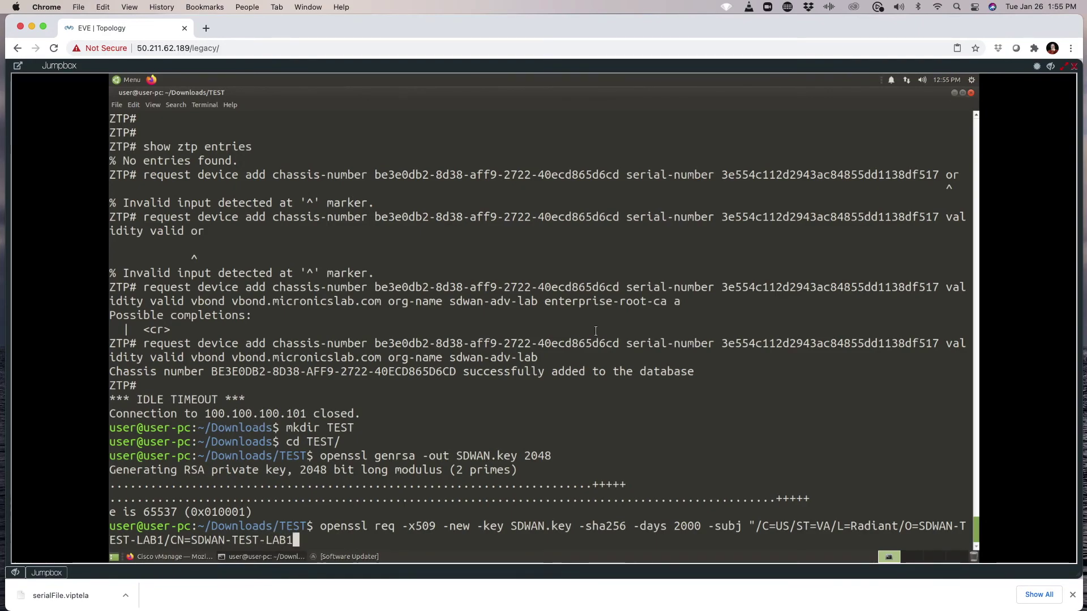
pyautogui.write('"')
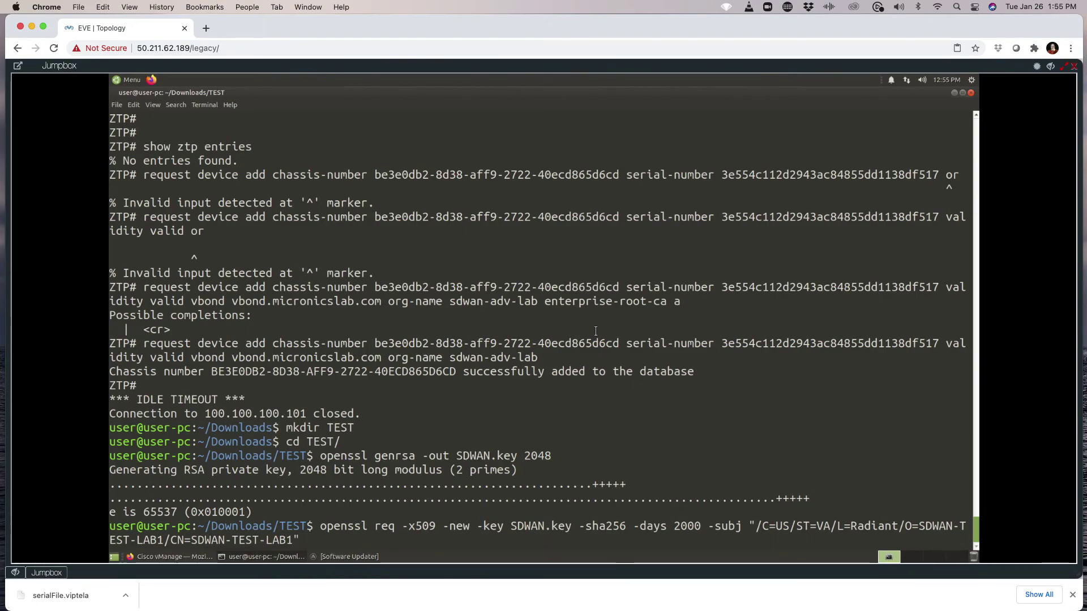
pyautogui.write(' -out')
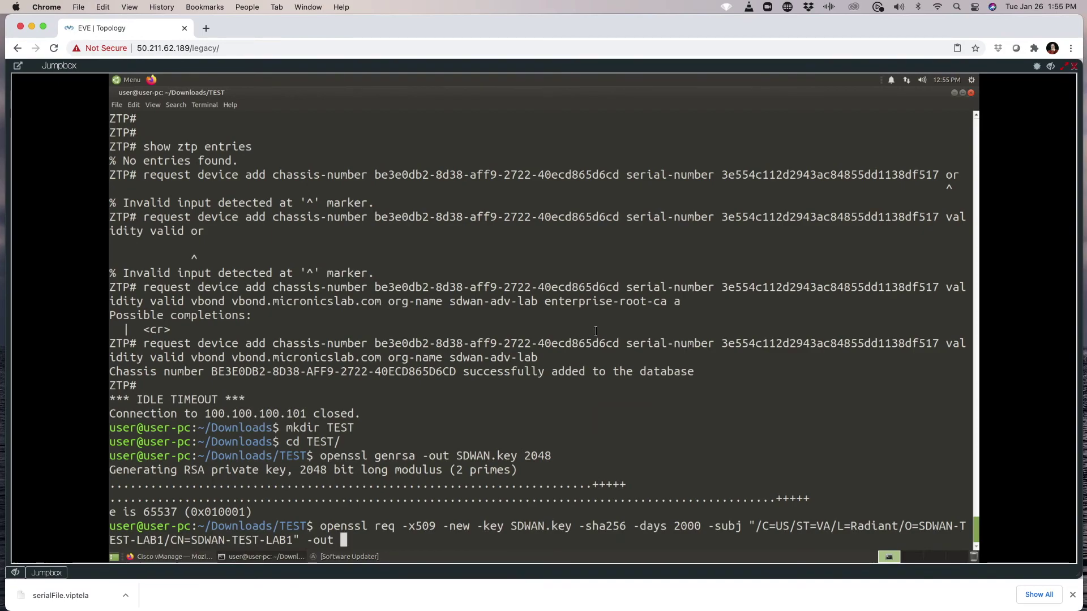
pyautogui.write(' SDWAN.pe')
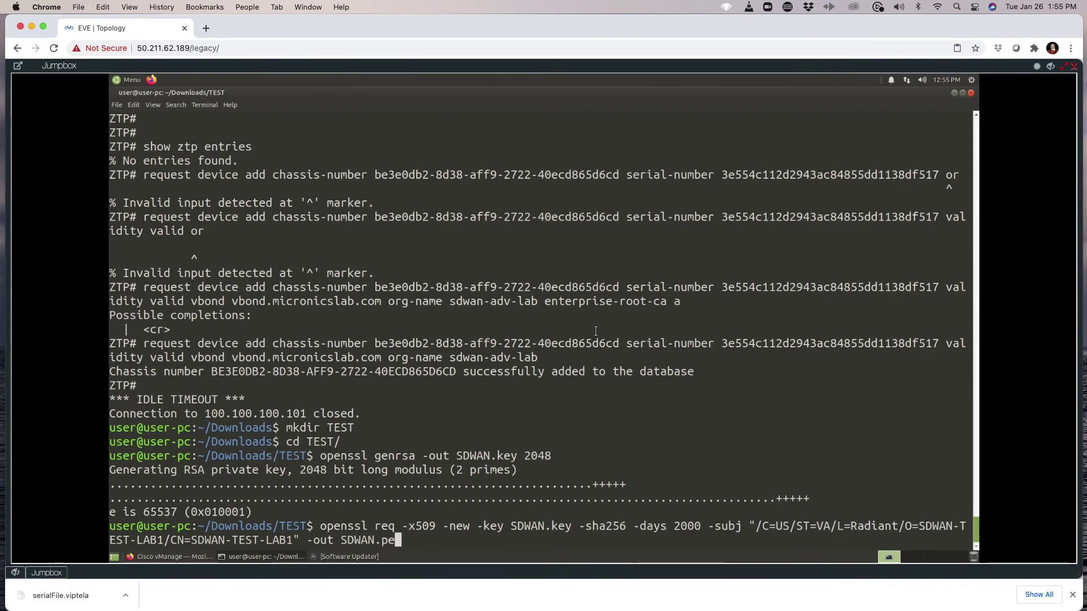
pyautogui.write('m')
pyautogui.press('Return')
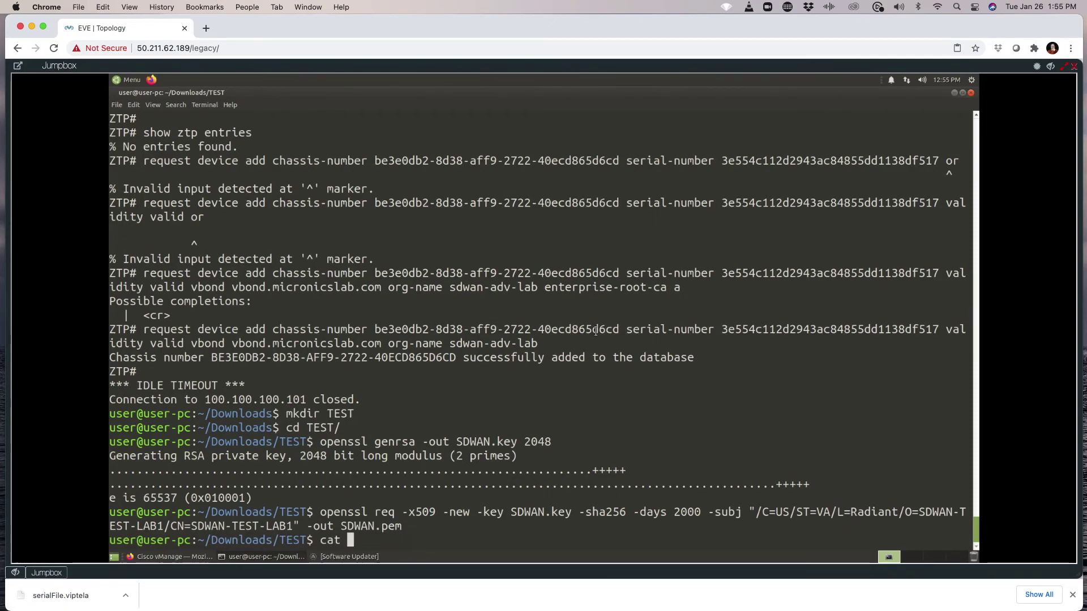
# Display the contents of SDWAN.pem with cat and list the TEST folder's files.
pyautogui.write('cat DS')
pyautogui.press('BackSpace')
pyautogui.press('BackSpace')
pyautogui.write('SDWAN.pem')
pyautogui.press('Return')
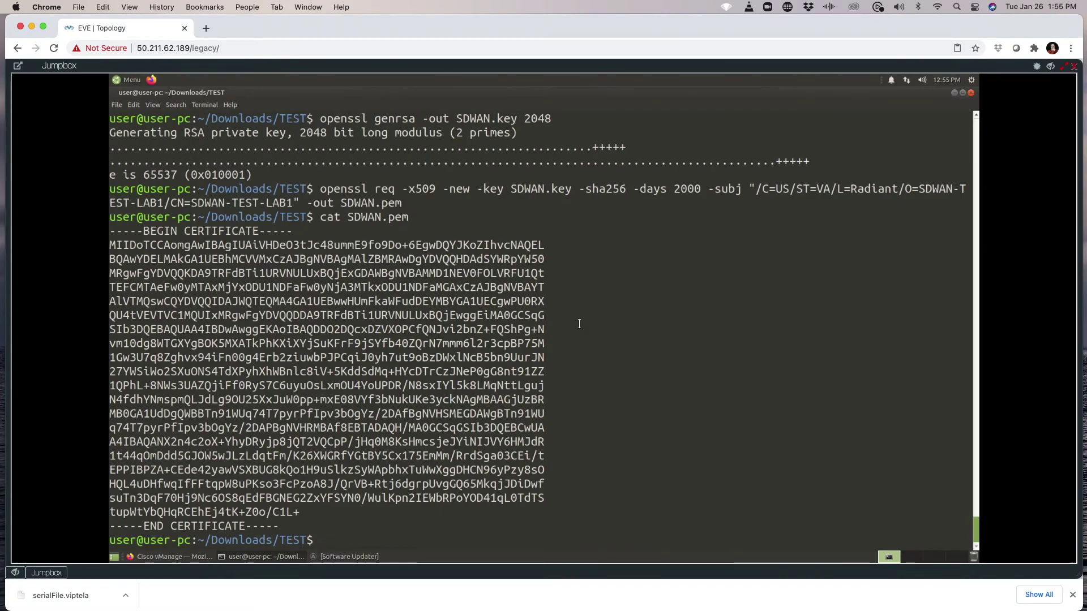
pyautogui.write('s')
pyautogui.press('Return')
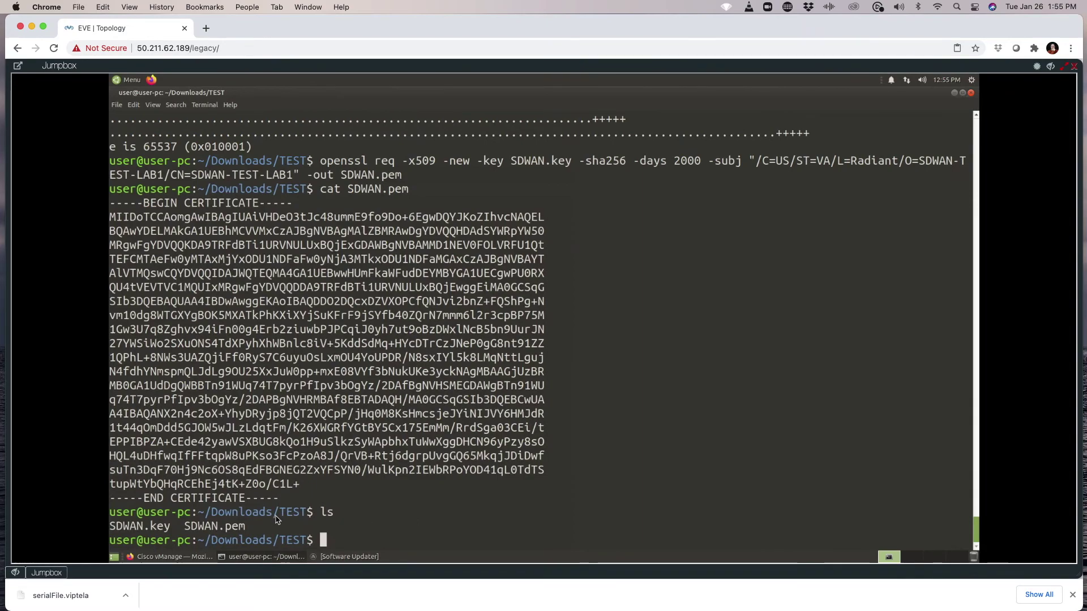
# Rename SDWAN.pem to ROOTCA.pem, fixing the initially incomplete mv command.
pyautogui.write('mv ROOTCA.p')
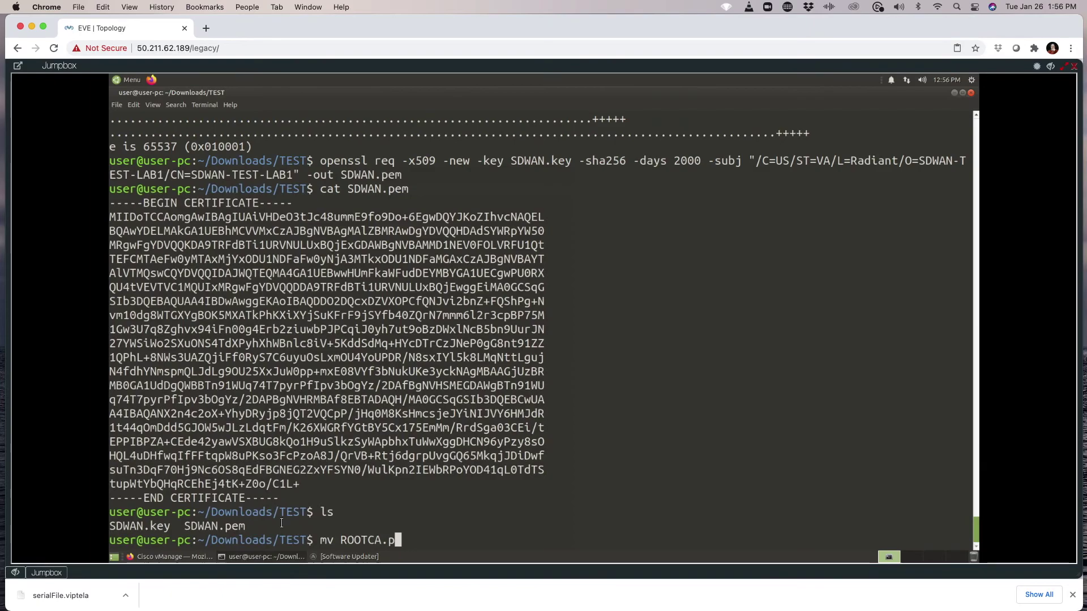
pyautogui.write('em')
pyautogui.press('Return')
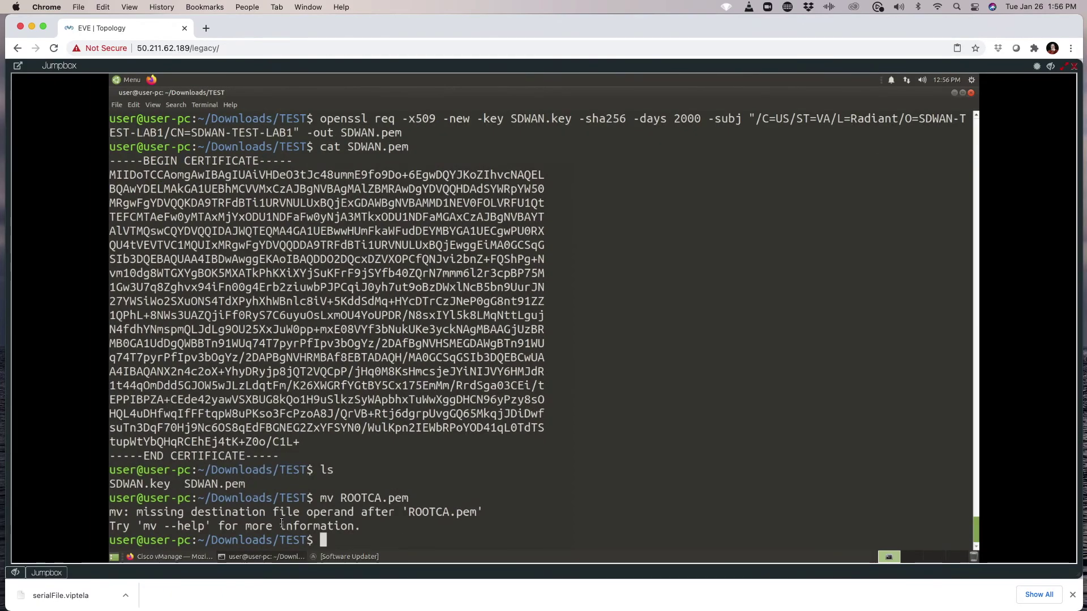
pyautogui.press('Up')
pyautogui.press('Left')
pyautogui.press('Left')
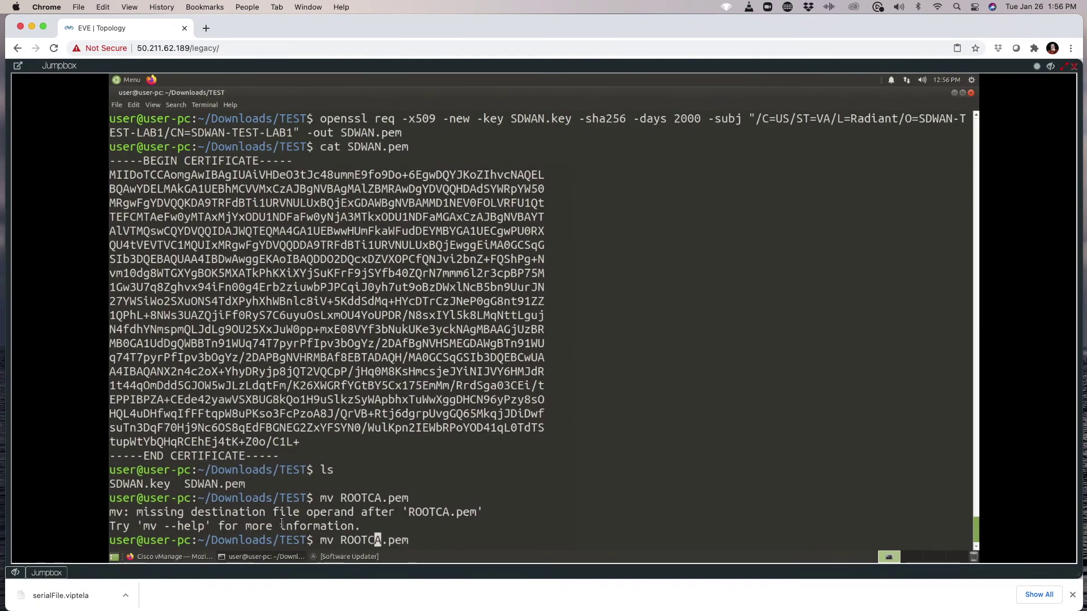
pyautogui.press('Left')
pyautogui.press('Left')
pyautogui.press('Left')
pyautogui.press('Left')
pyautogui.press('Left')
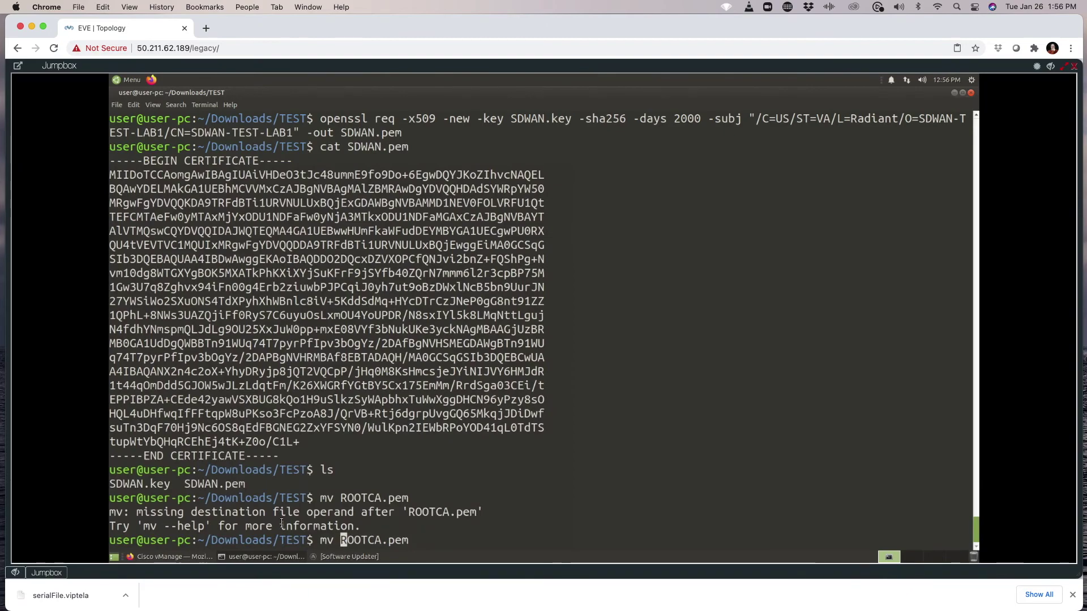
pyautogui.write('SDWAN.p')
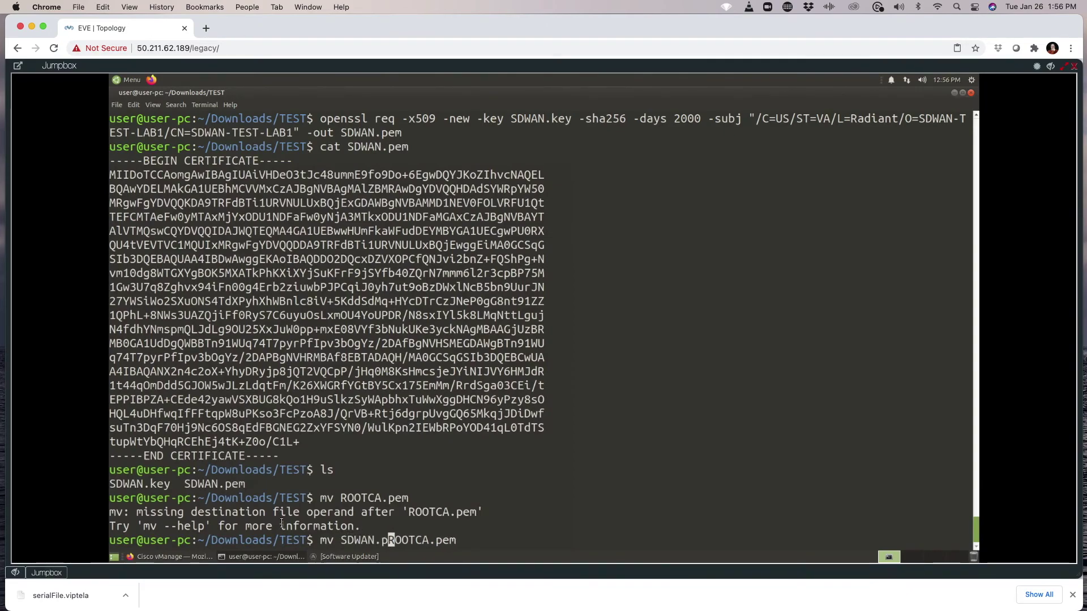
pyautogui.write('em')
pyautogui.press('Return')
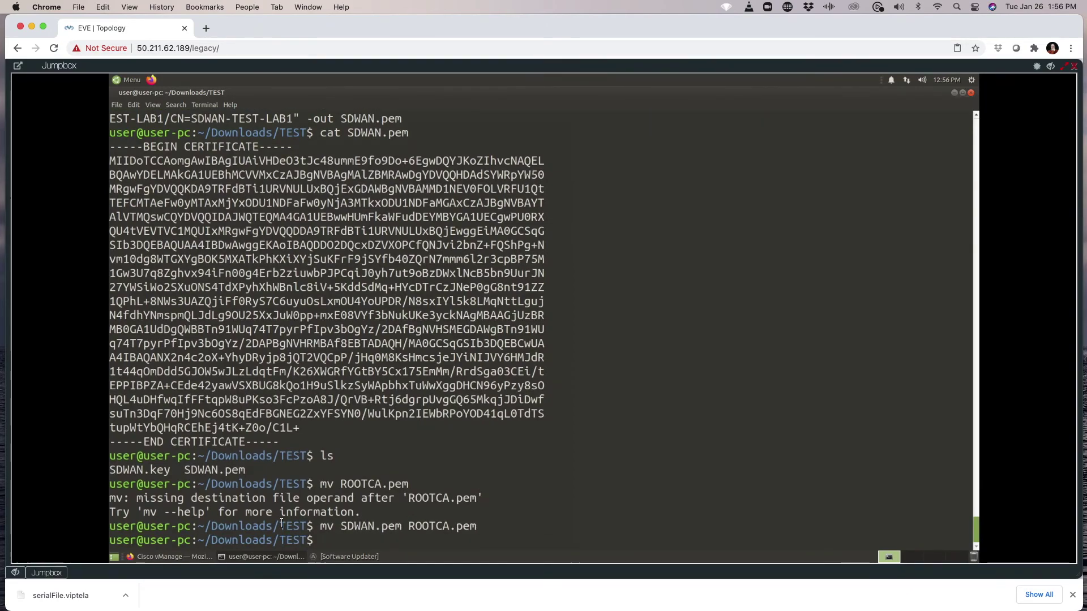